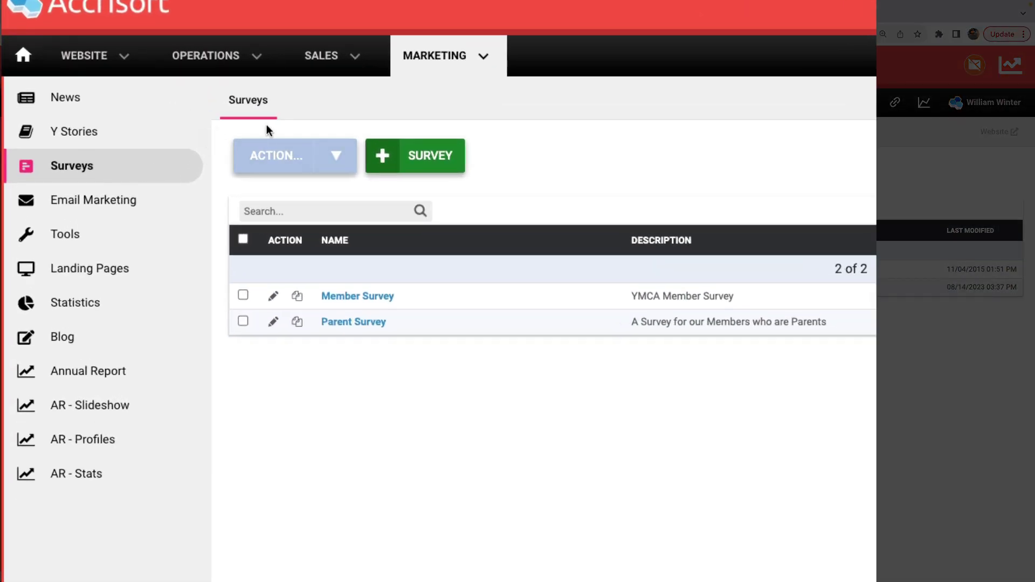
- Review the existing Member Survey, then create 'Summer Member Survey' described as 'Summer 2023 Member Survey'
left_click(273, 298)
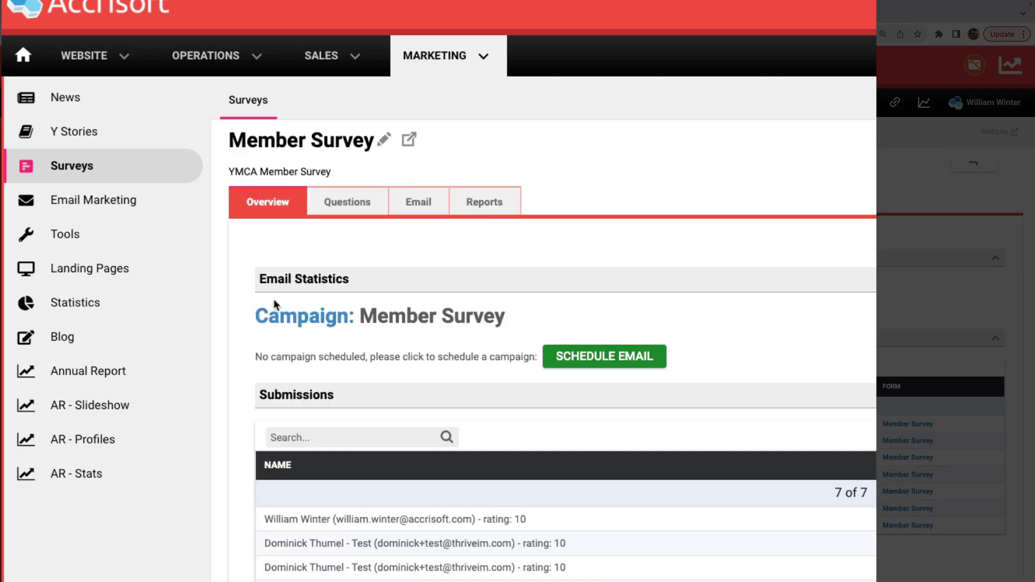
left_click(351, 208)
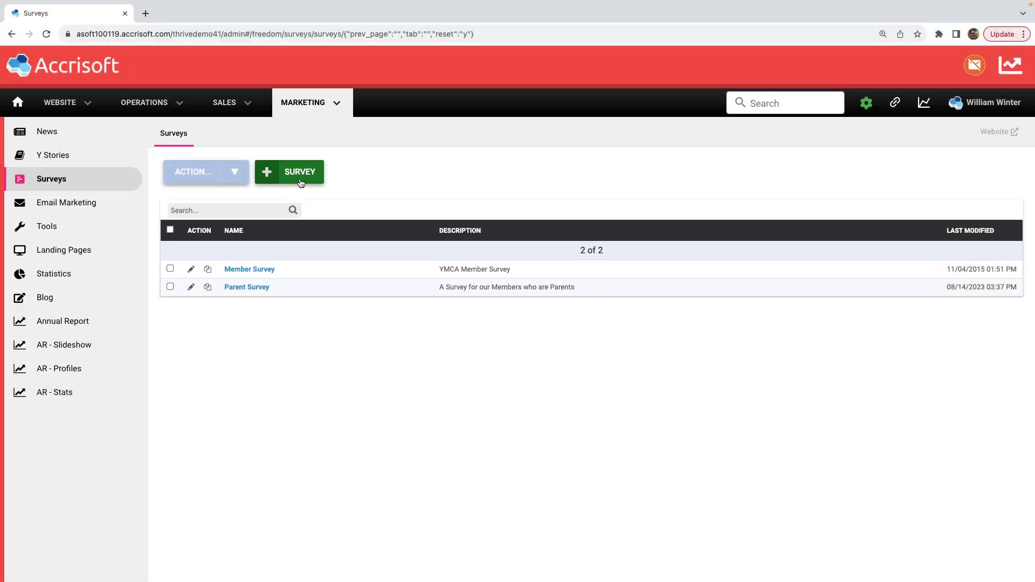
left_click(302, 182)
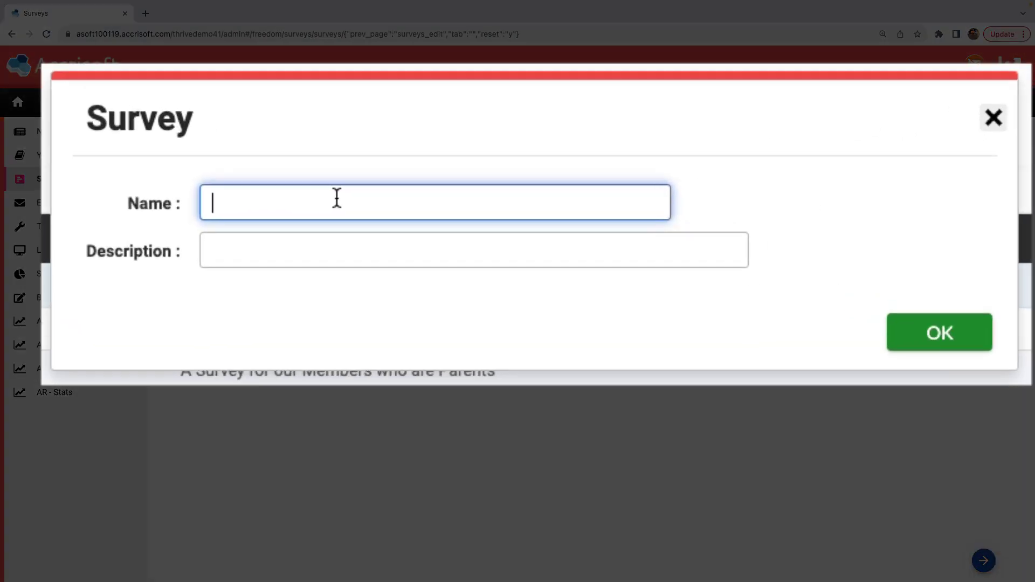
type("Summer Memb")
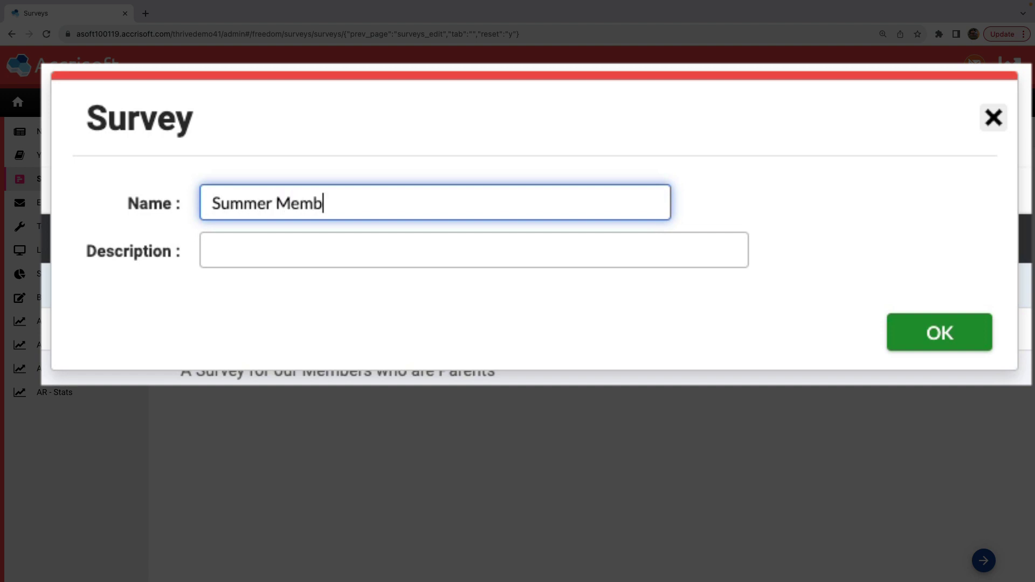
type("er Survey")
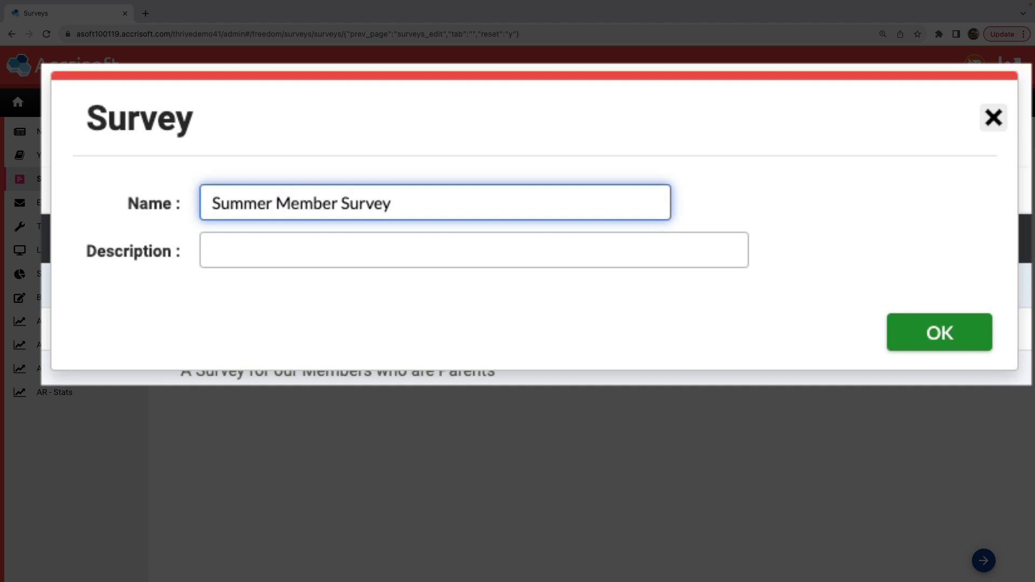
left_click(294, 255)
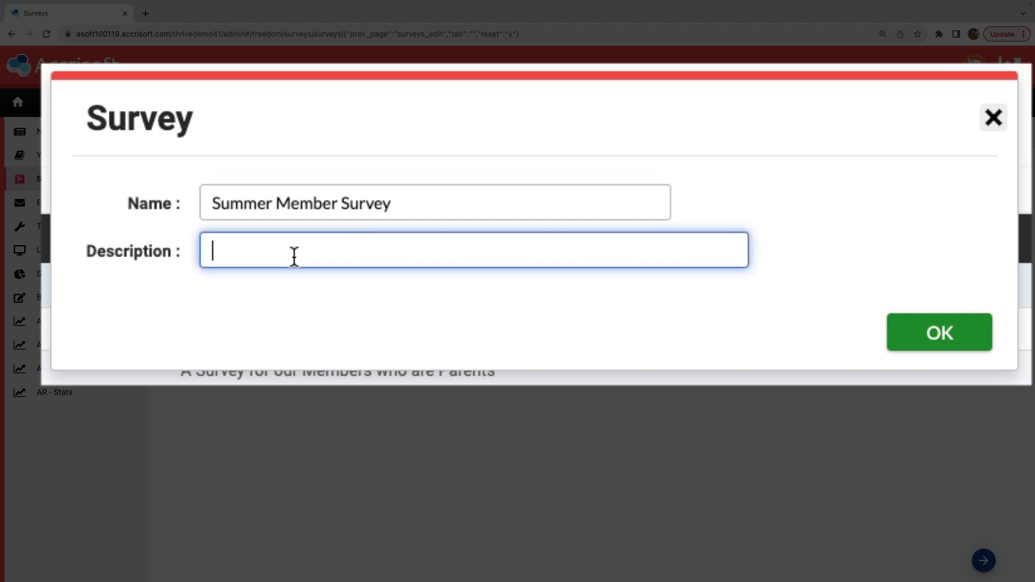
type("Summer 2023 Member Survey")
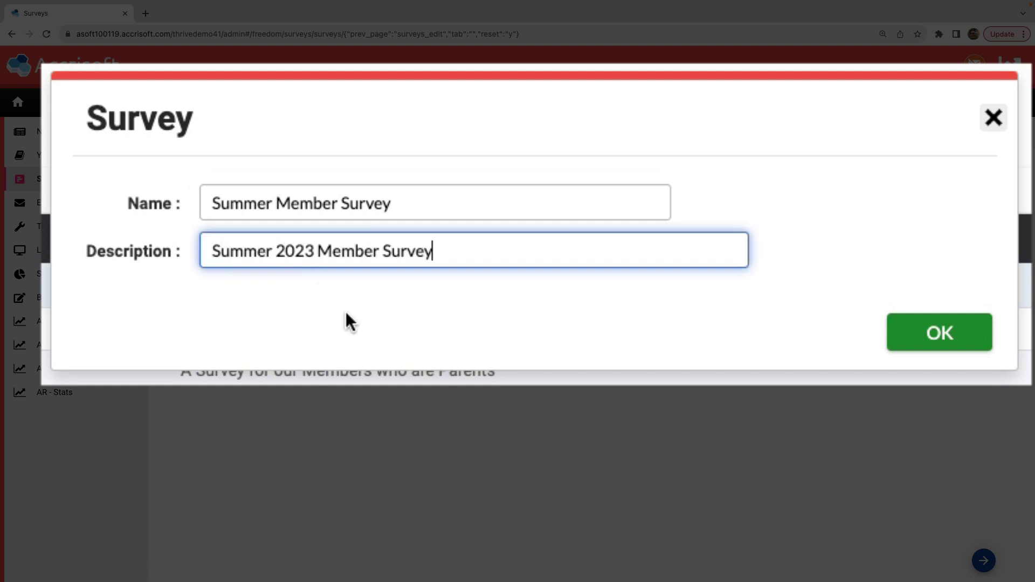
left_click(443, 323)
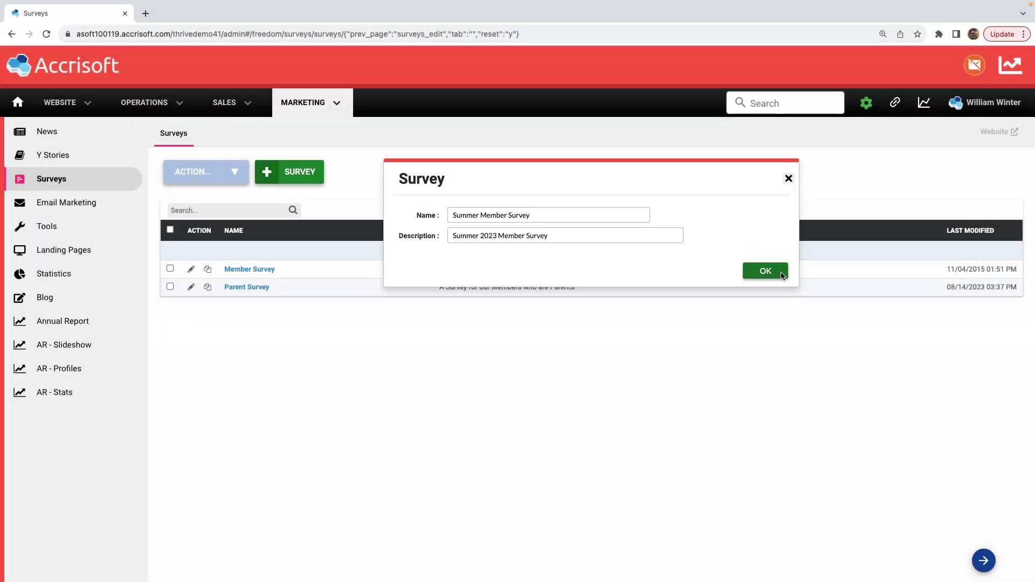
left_click(973, 341)
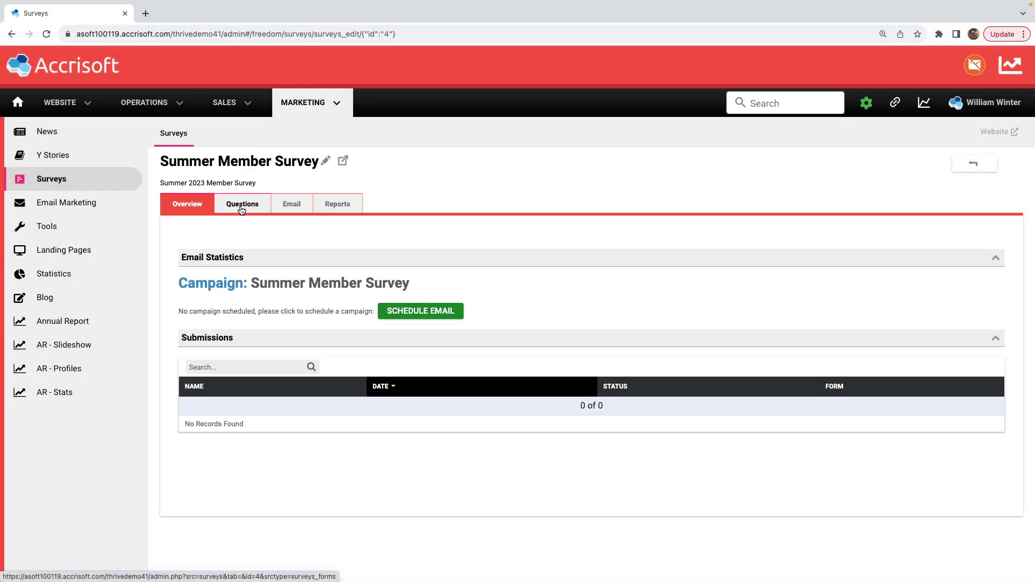
- Add a new Standard question field linked to the Name unique ID
left_click(151, 89)
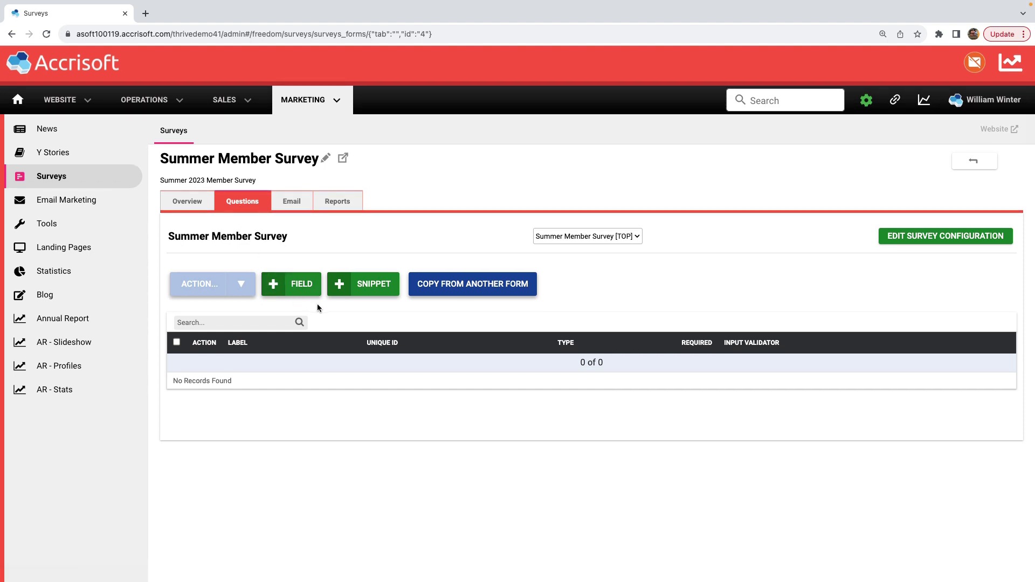
scroll(317, 305, "down", 1)
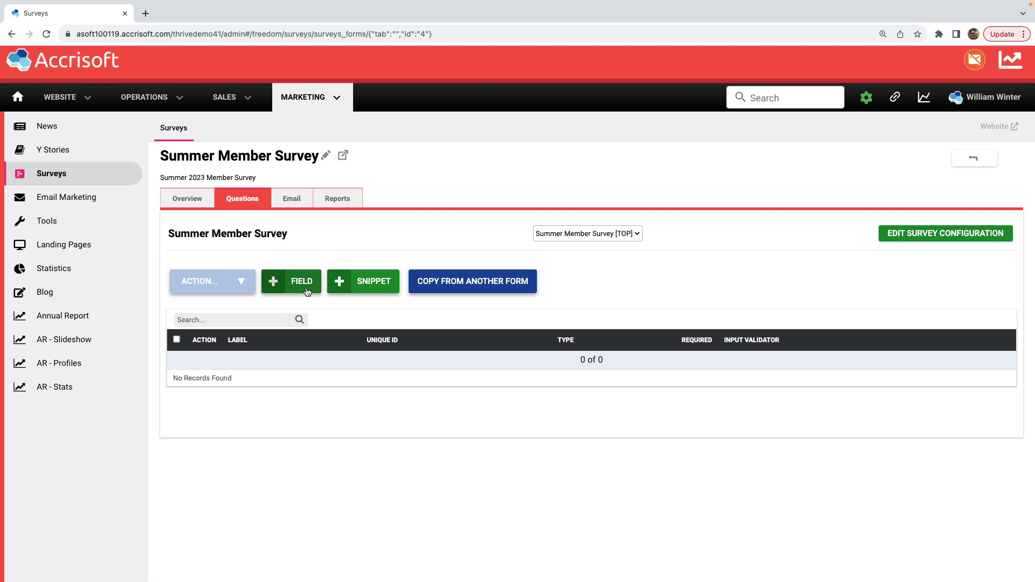
left_click(307, 291)
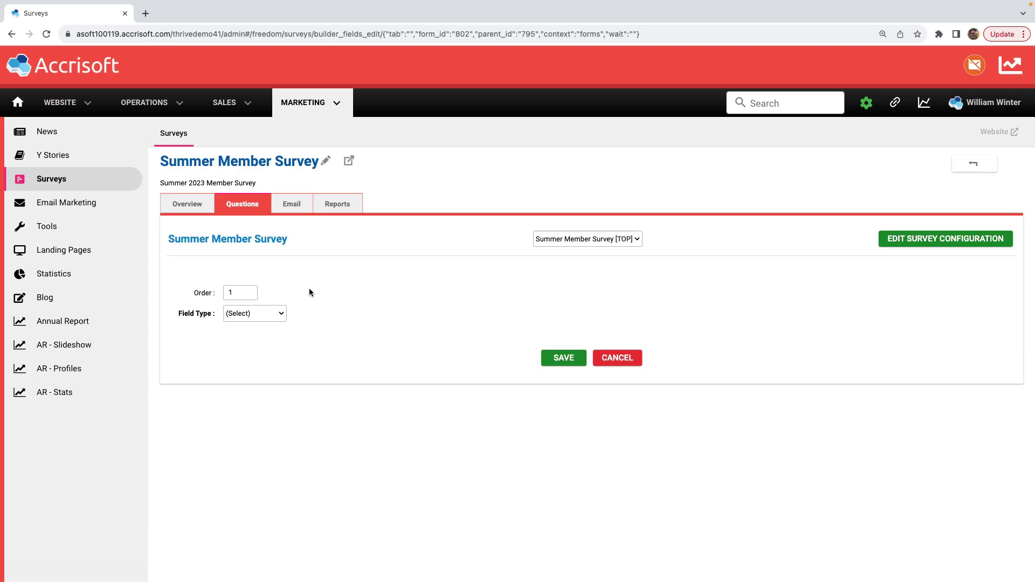
left_click(264, 314)
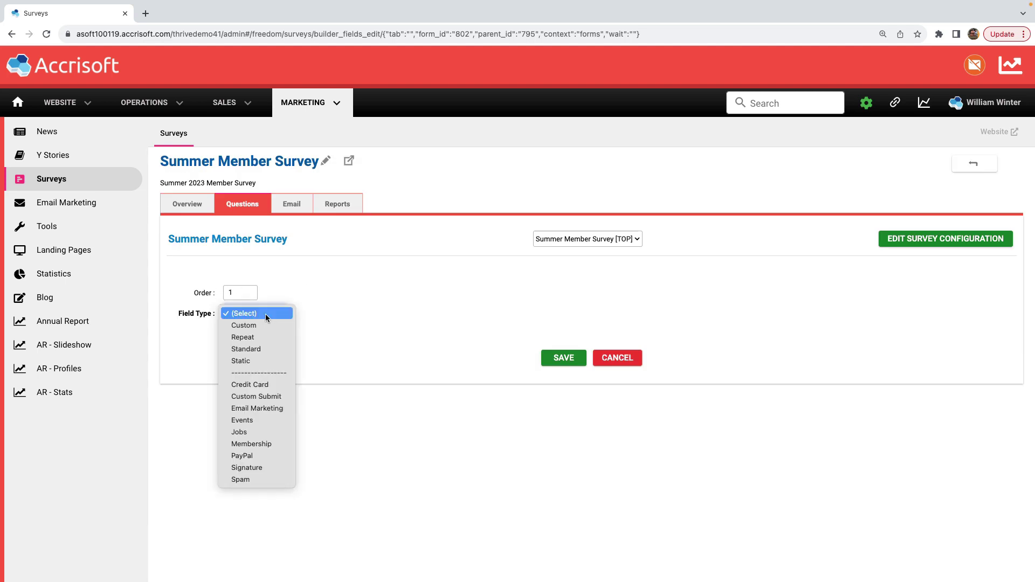
left_click(268, 349)
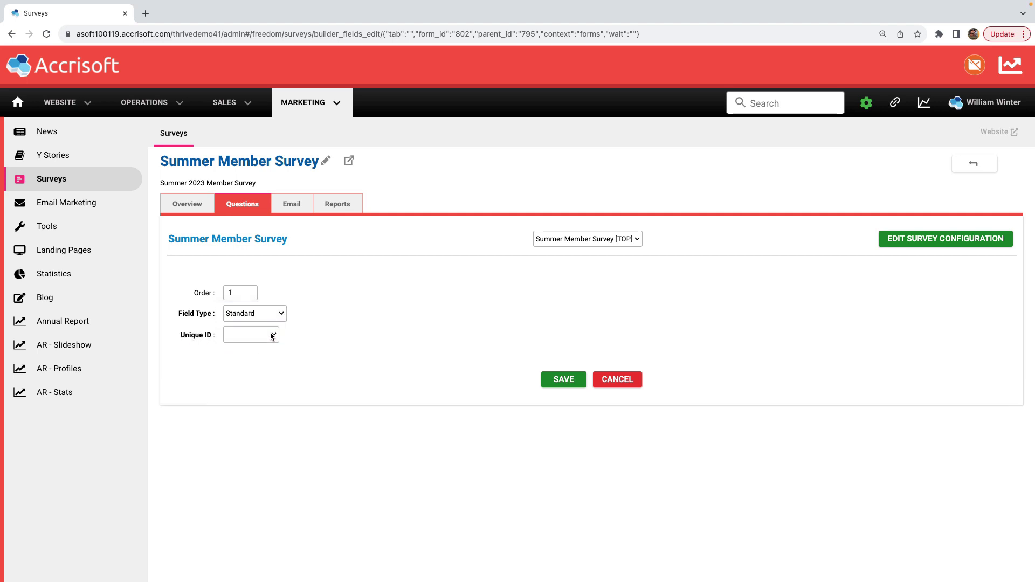
left_click(273, 334)
left_click(268, 347)
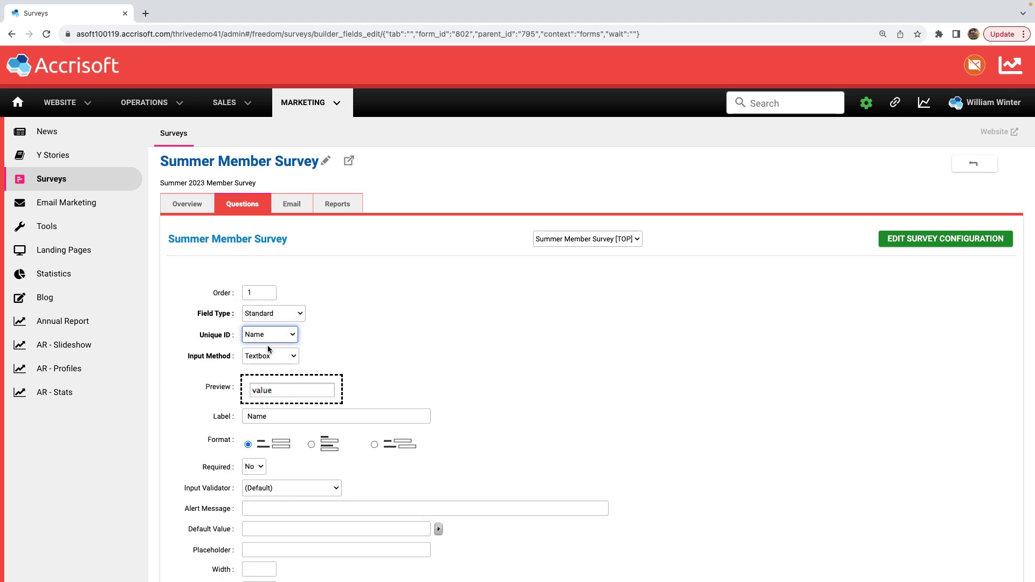
- Relabel the field 'Full Name' and save it to the survey
scroll(206, 367, "down", 3)
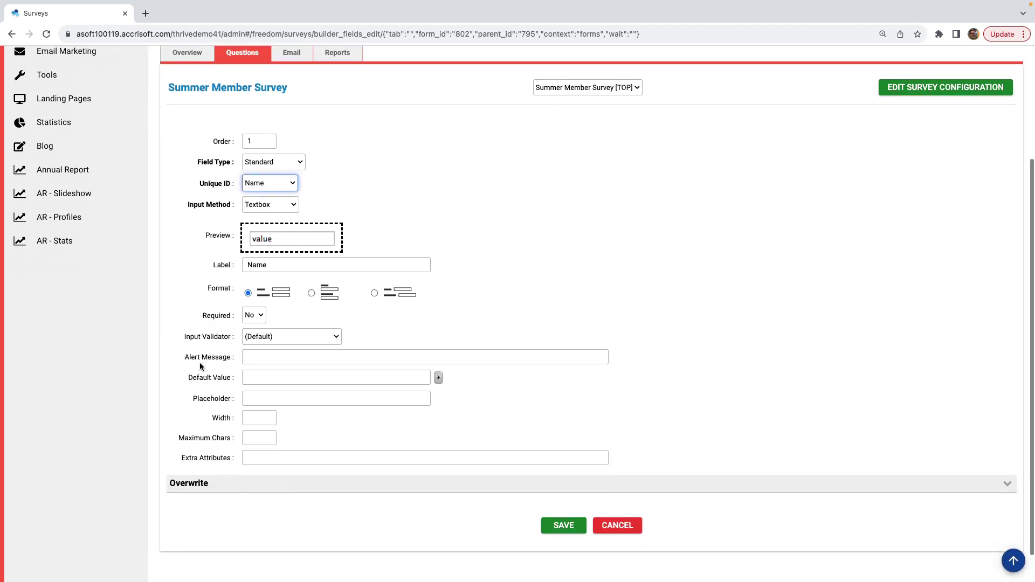
left_click(294, 267)
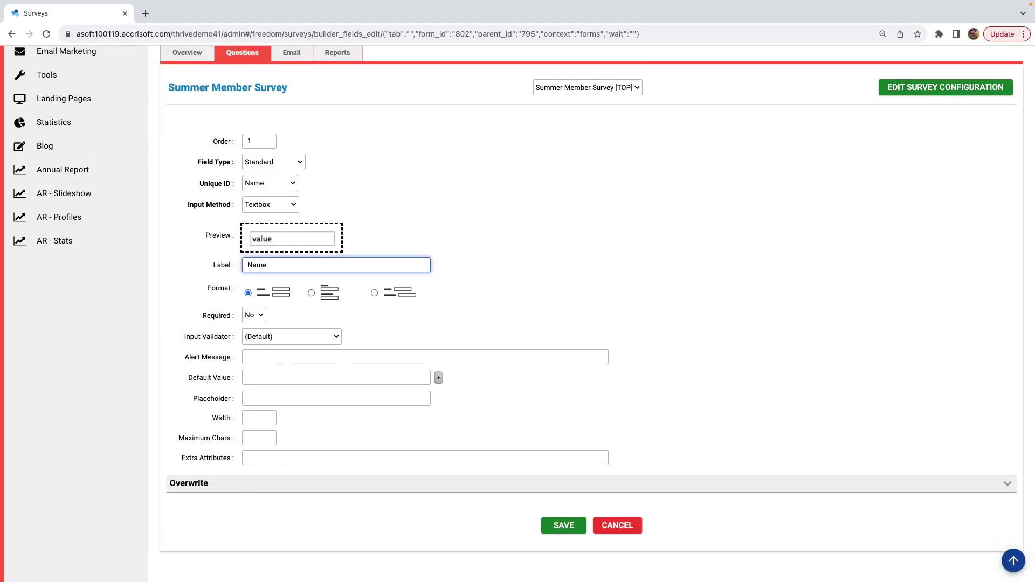
left_click(247, 264)
type("Full")
left_click(564, 526)
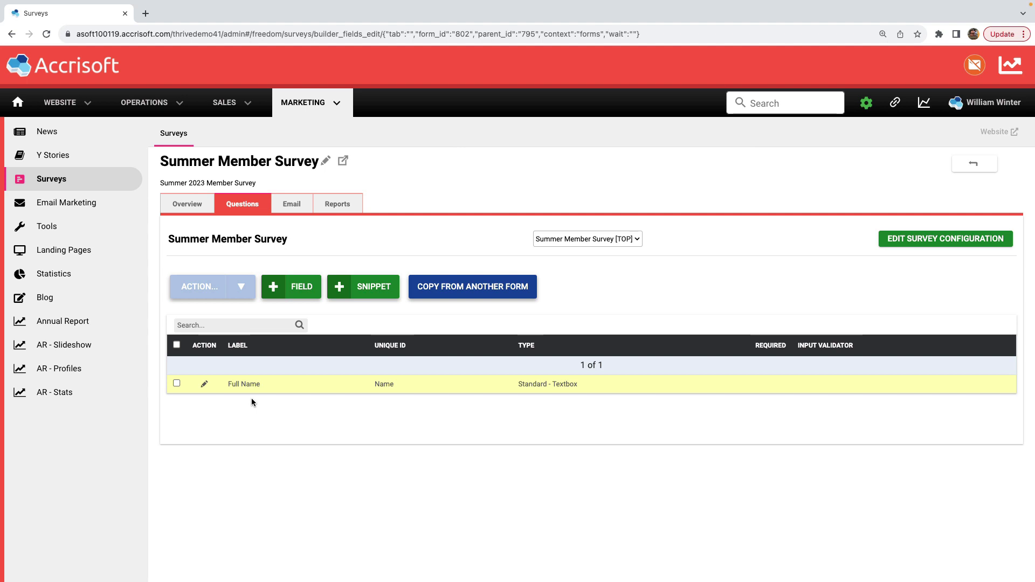
- Add and save a second Standard field linked to the Email unique ID
left_click(300, 297)
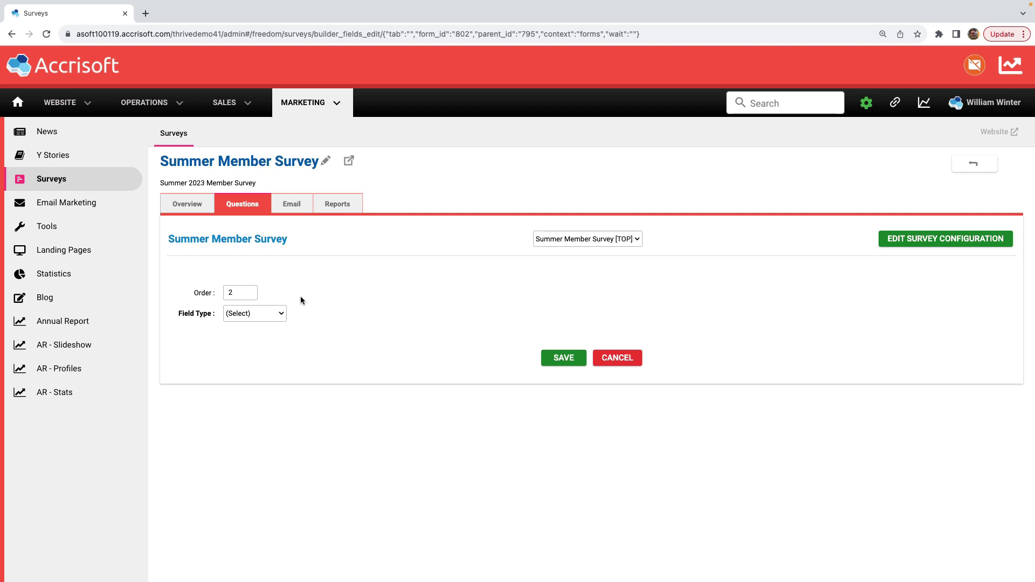
left_click(274, 317)
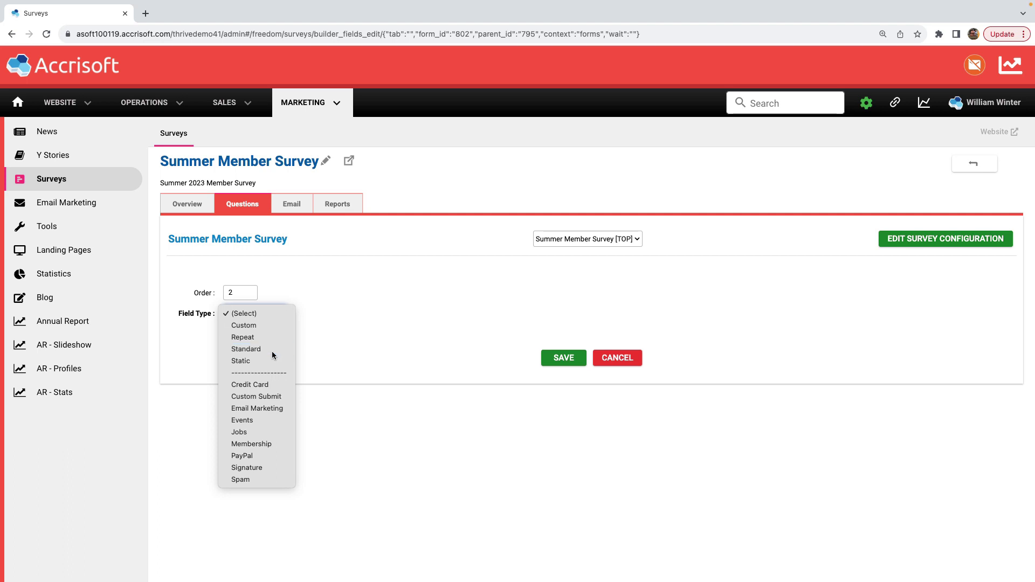
left_click(271, 351)
left_click(264, 335)
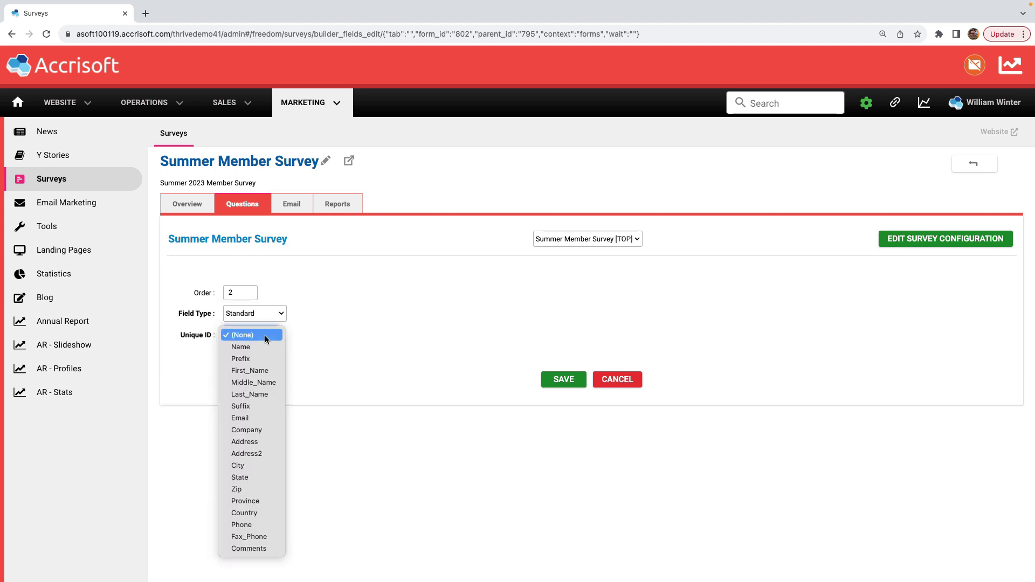
left_click(263, 417)
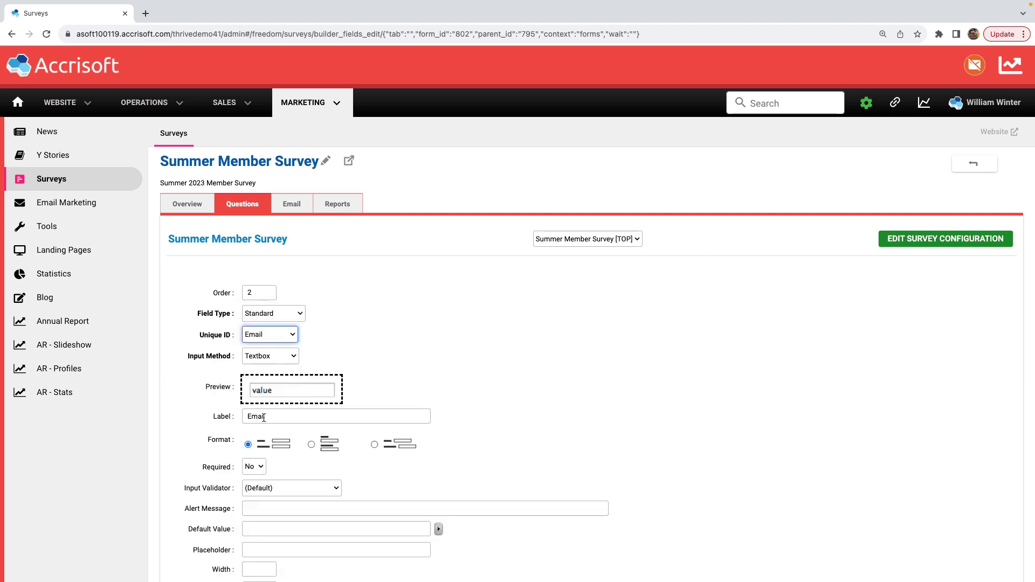
scroll(264, 417, "down", 5)
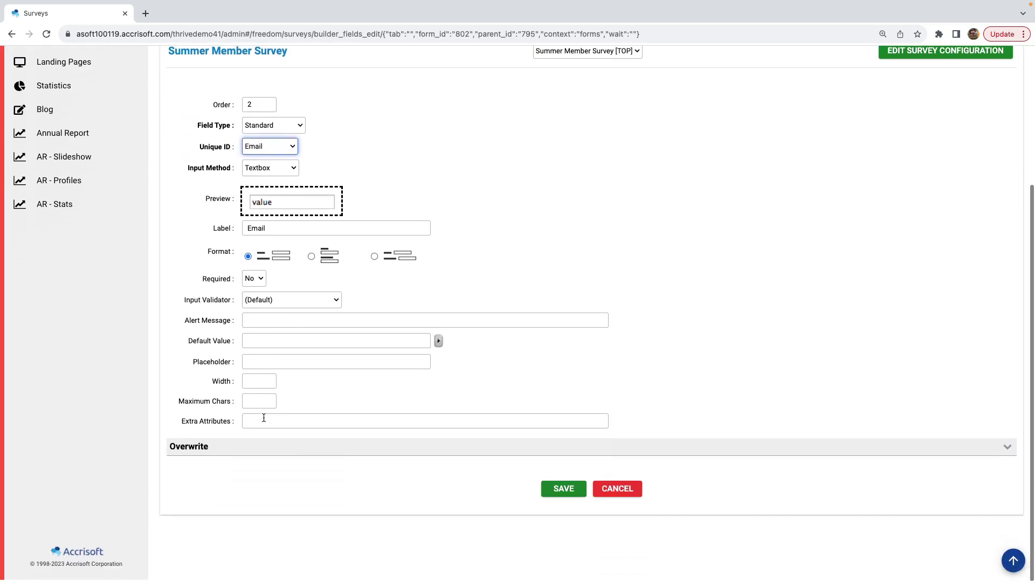
left_click(561, 488)
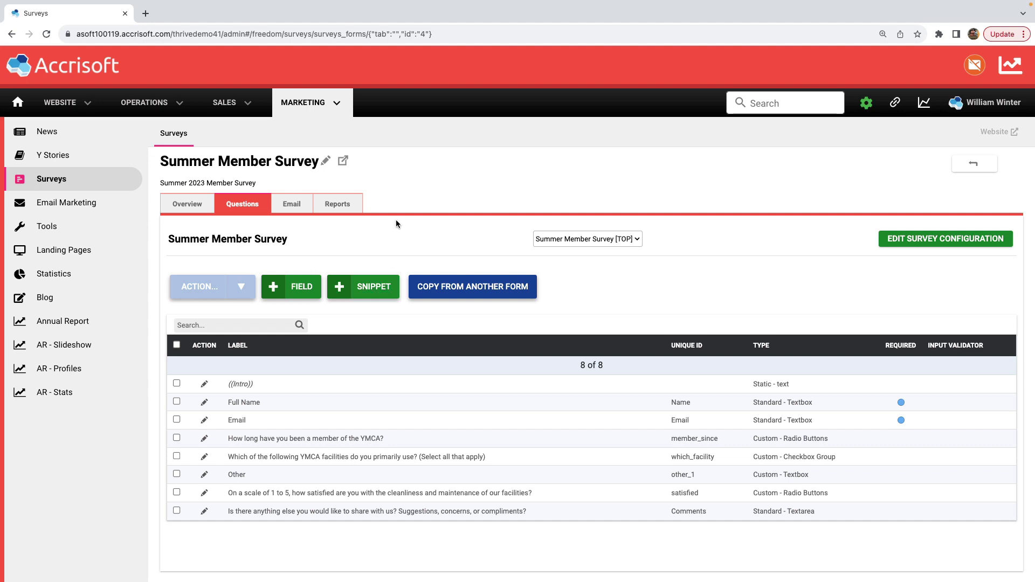
- Preview the live survey page on the website, then return to the admin Questions list
left_click(342, 161)
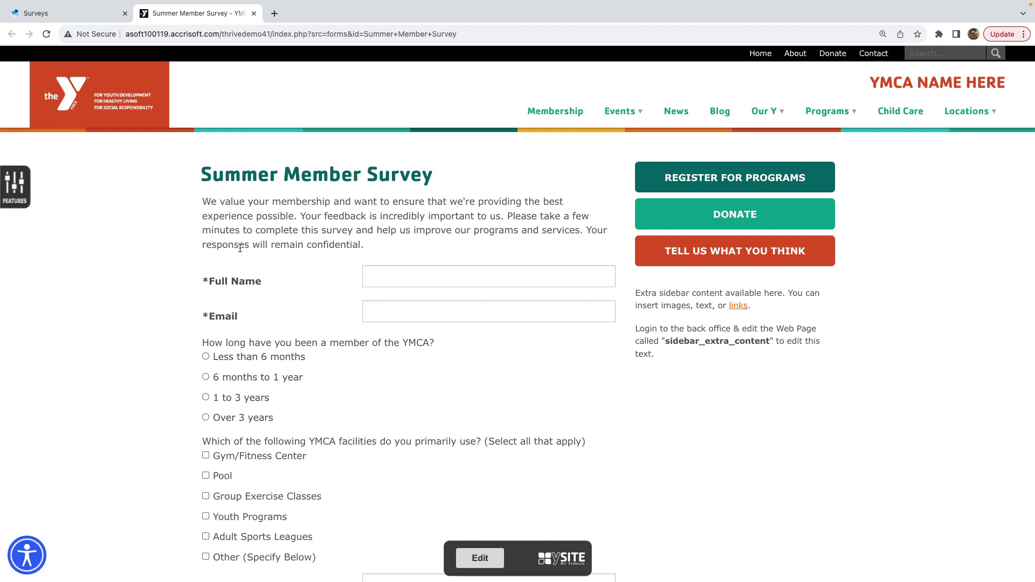
scroll(266, 308, "down", 2)
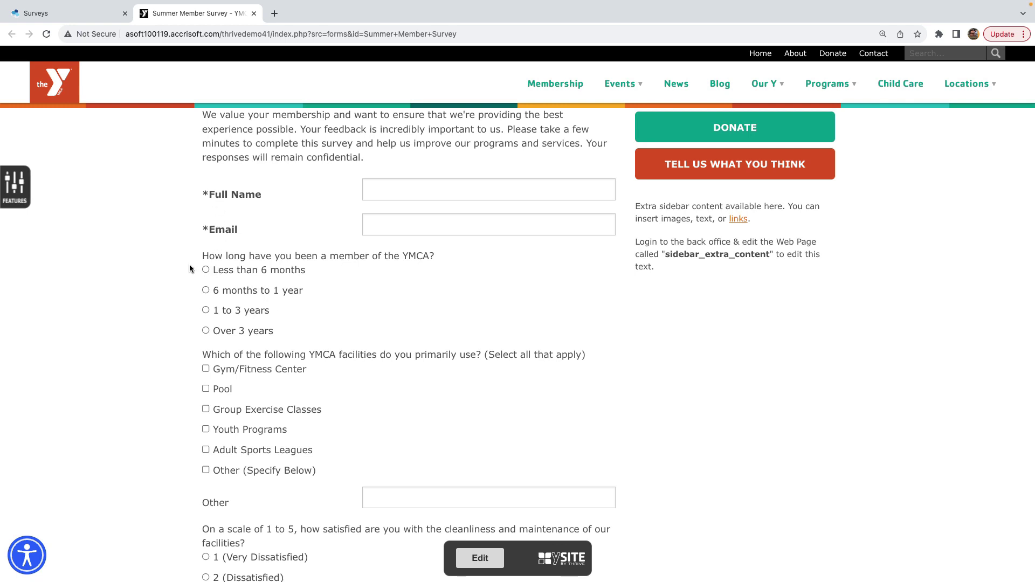
scroll(190, 269, "down", 3)
scroll(190, 269, "down", 4)
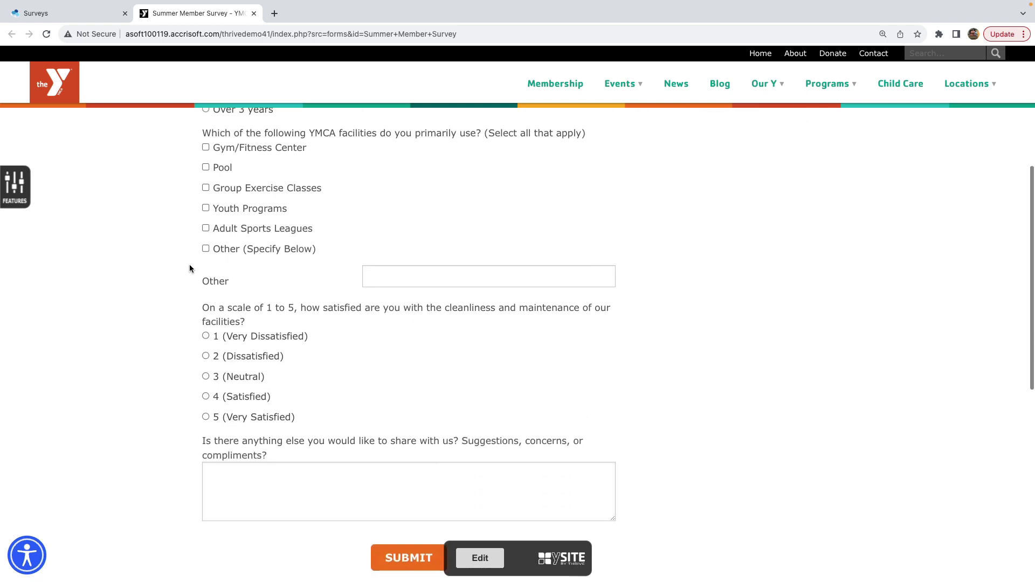
scroll(190, 268, "up", 7)
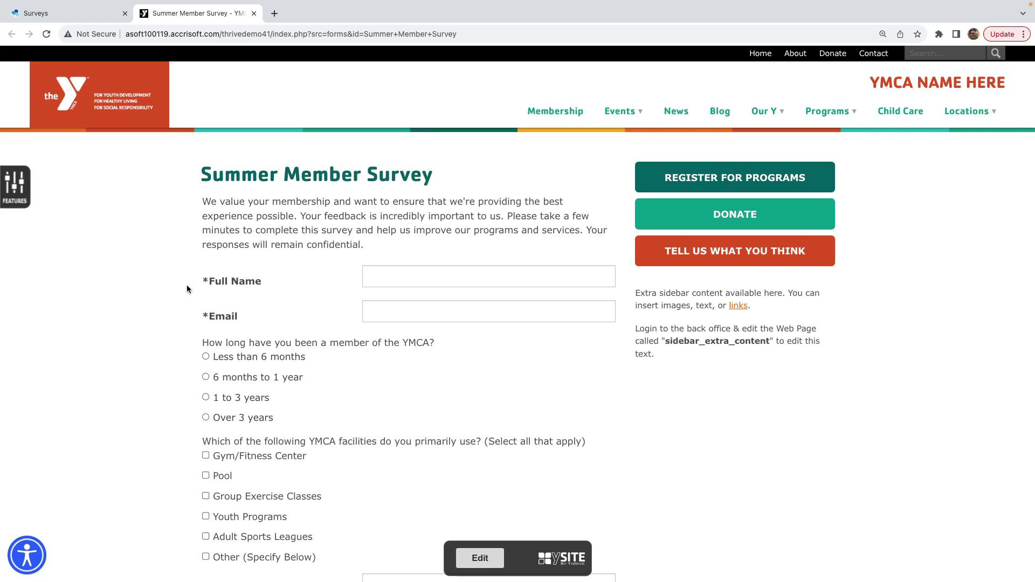
left_click(86, 13)
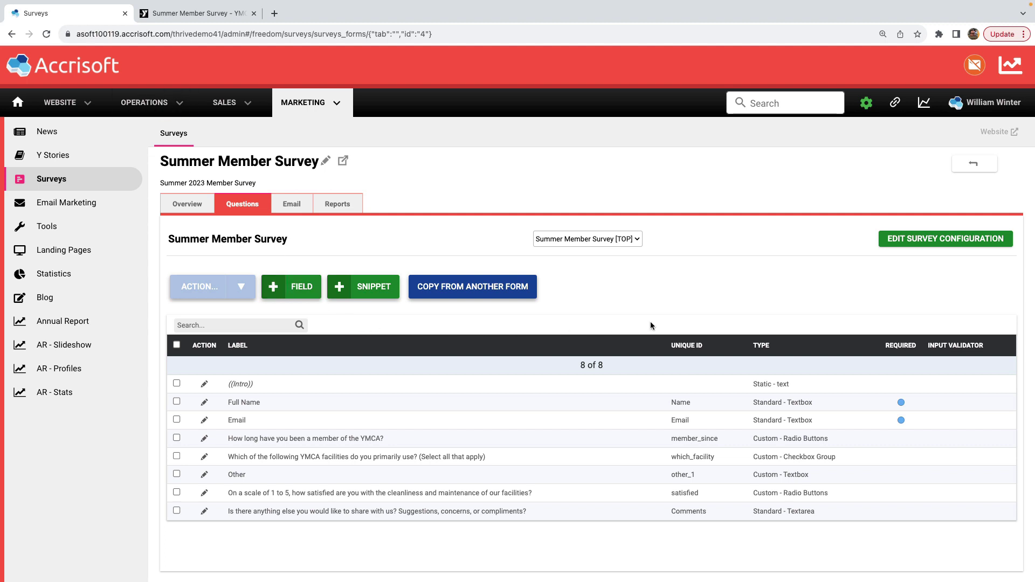
- Set the survey configuration's Display Fields to formField_Name and formField_Email
left_click(964, 246)
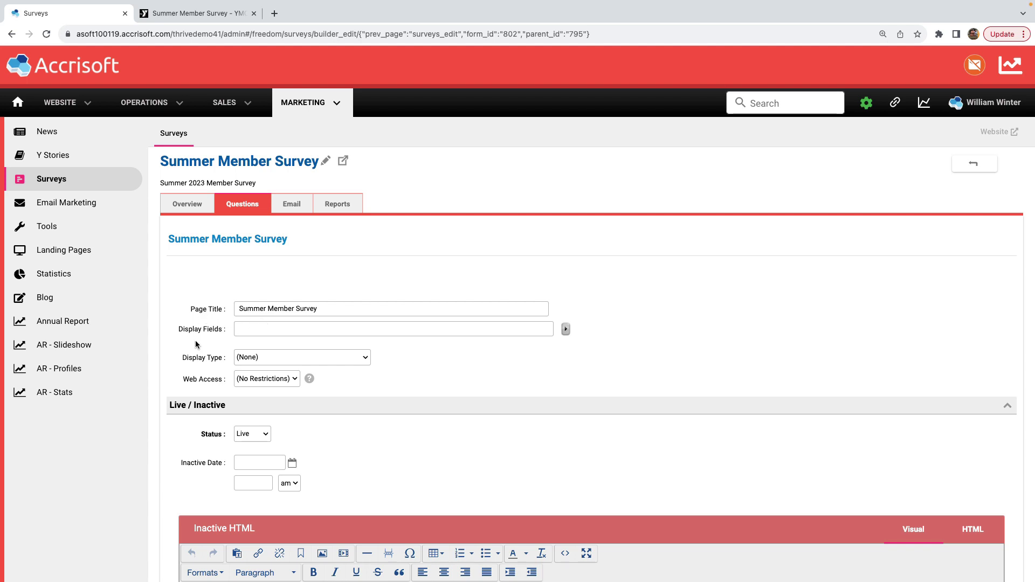
left_click(566, 329)
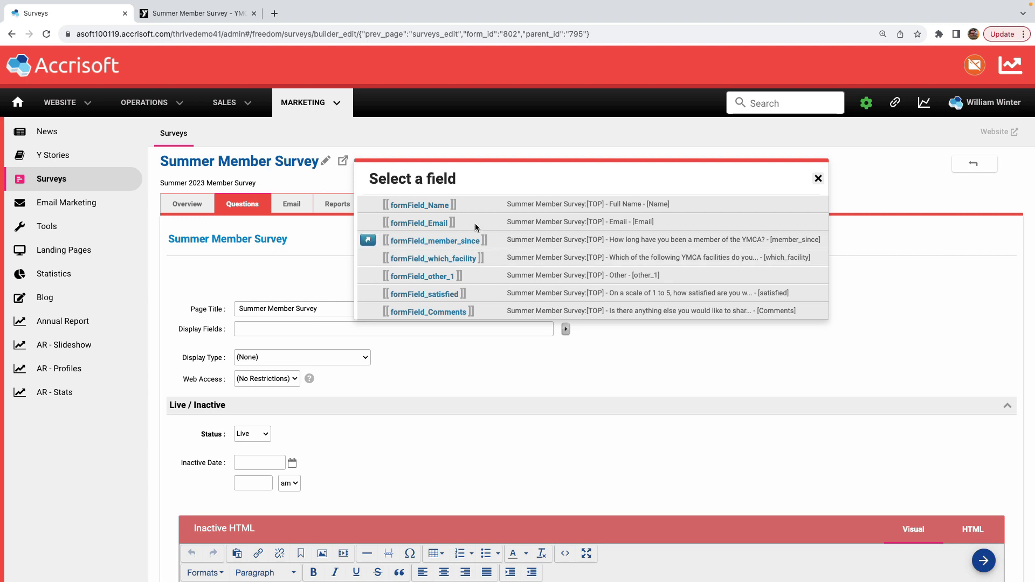
left_click(460, 208)
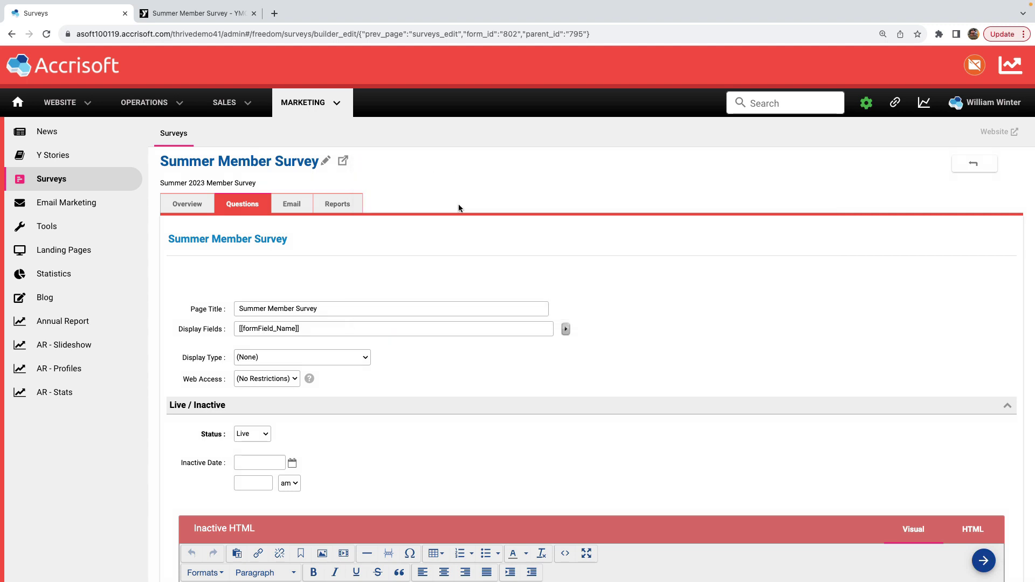
left_click(565, 330)
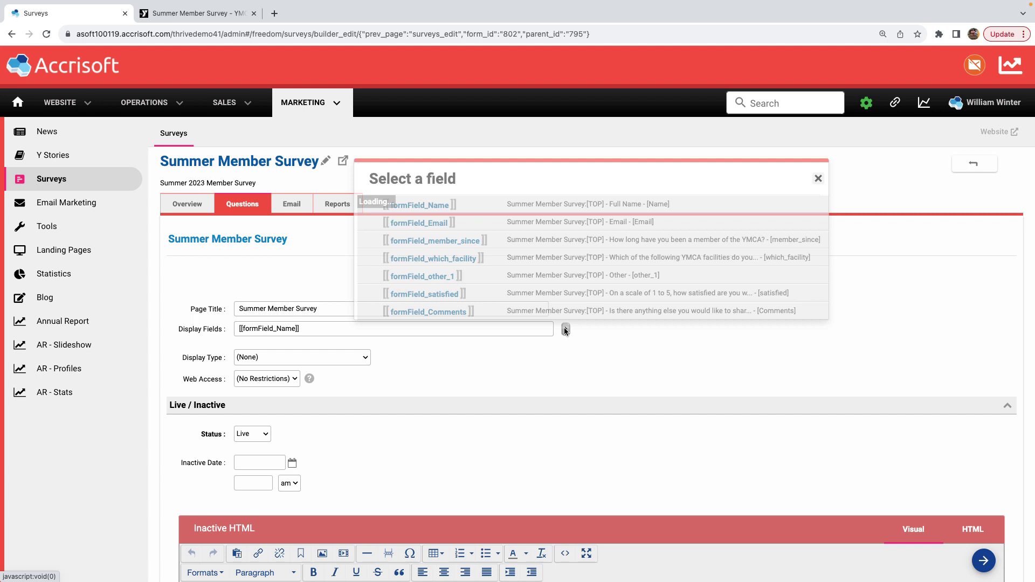
left_click(459, 225)
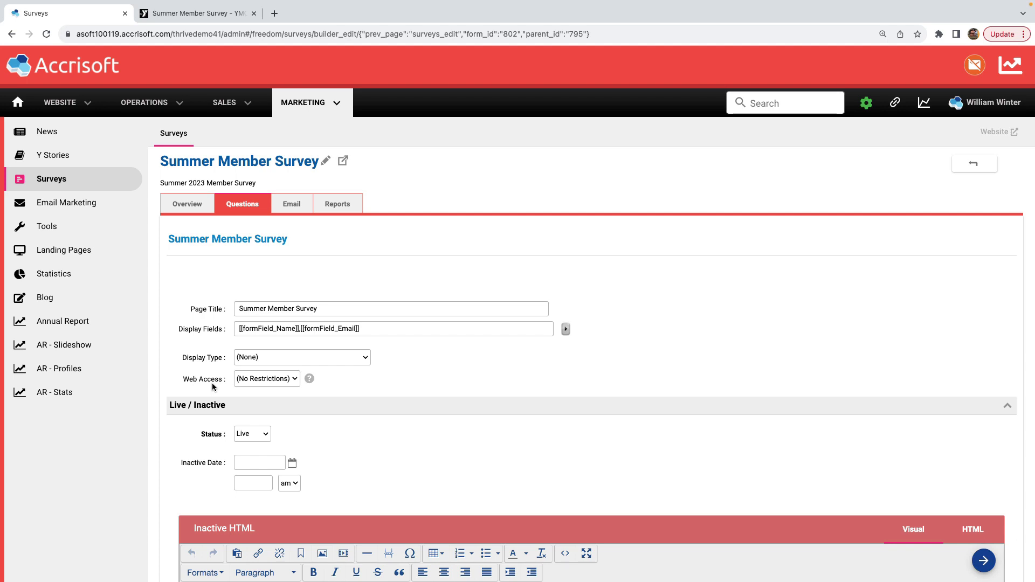
scroll(212, 386, "down", 4)
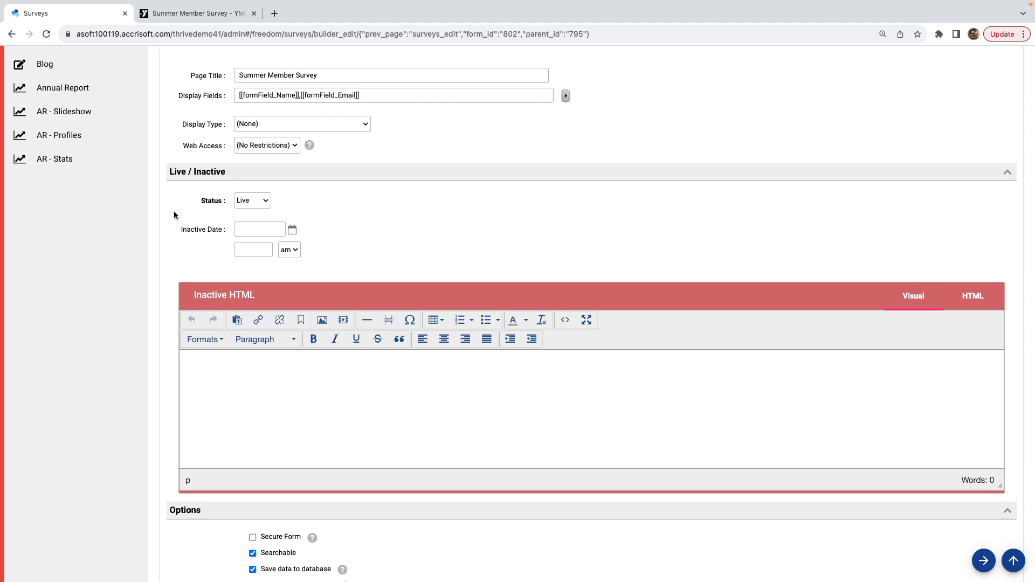
- Keep the survey Status as Live and enable Secure Form
left_click(260, 200)
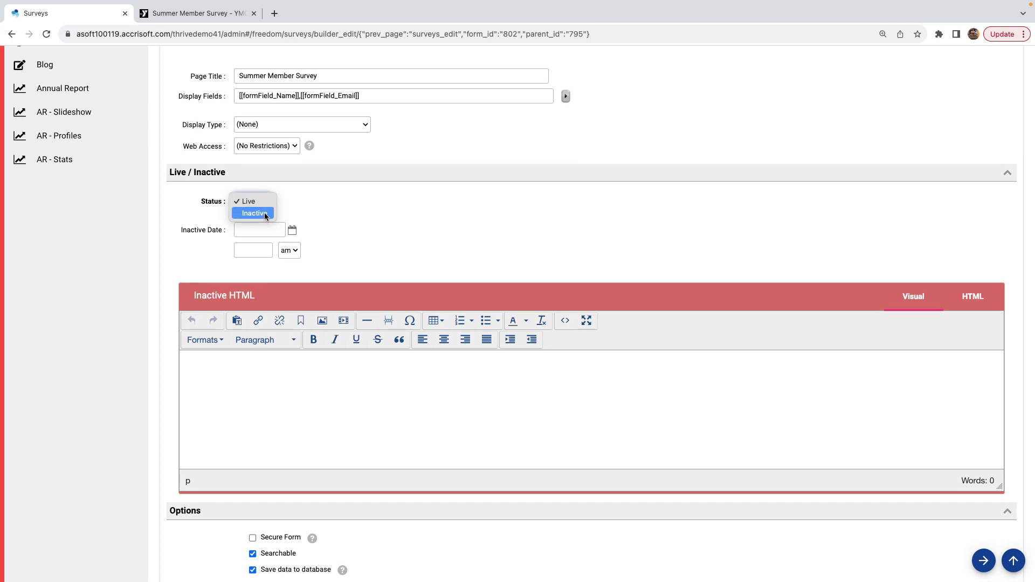
left_click(261, 206)
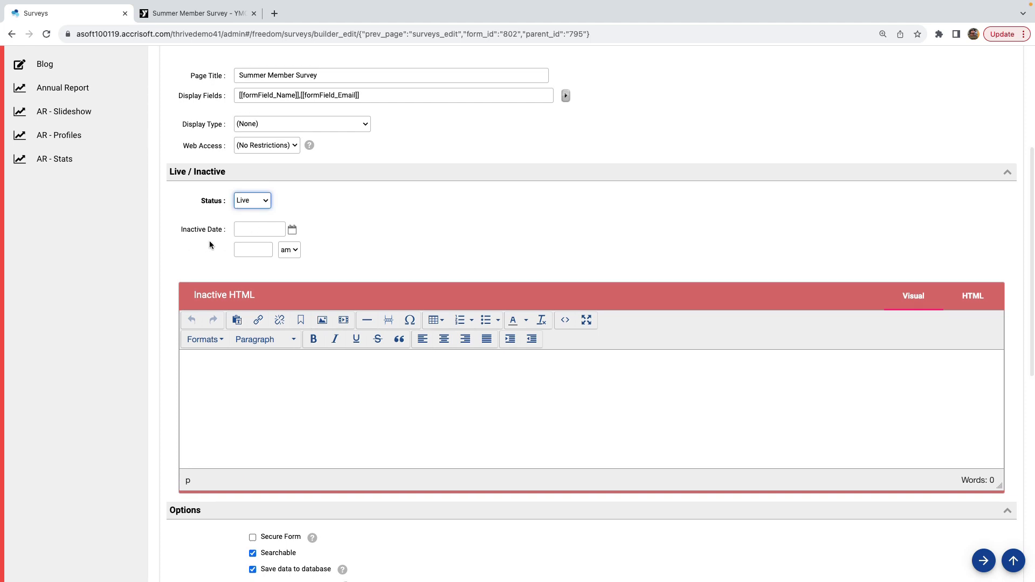
left_click(276, 400)
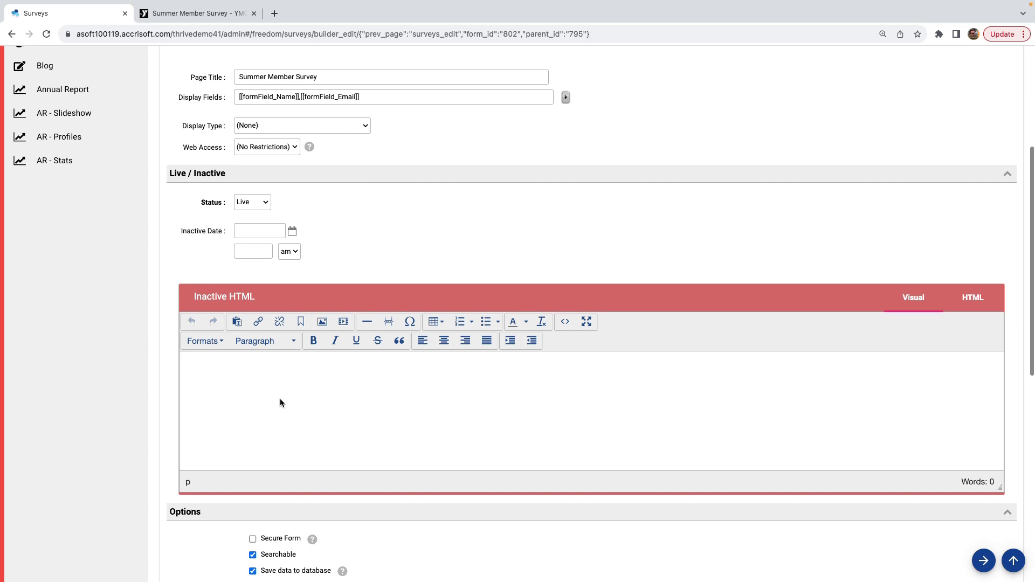
scroll(280, 399, "down", 6)
scroll(125, 386, "down", 1)
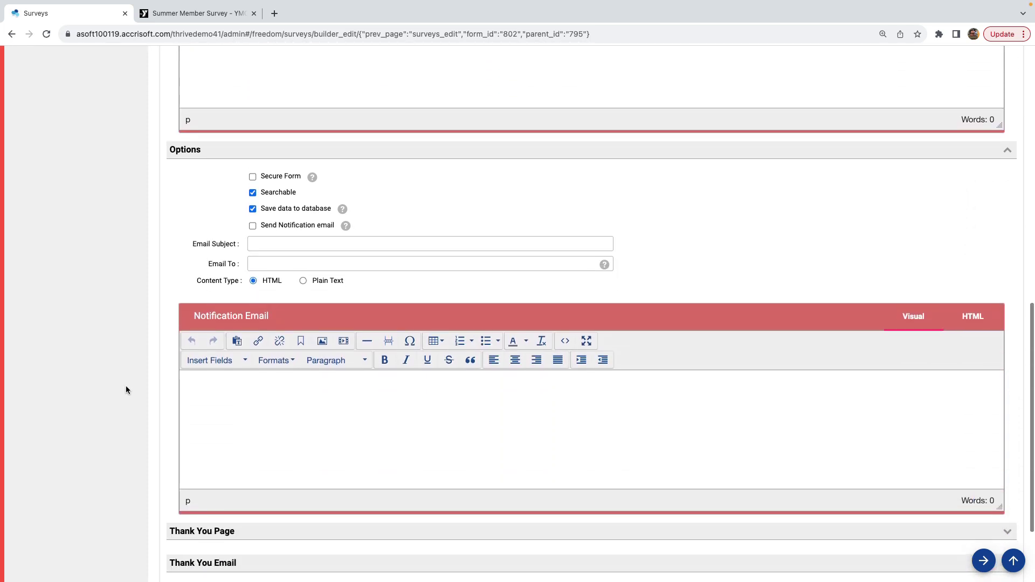
left_click(252, 177)
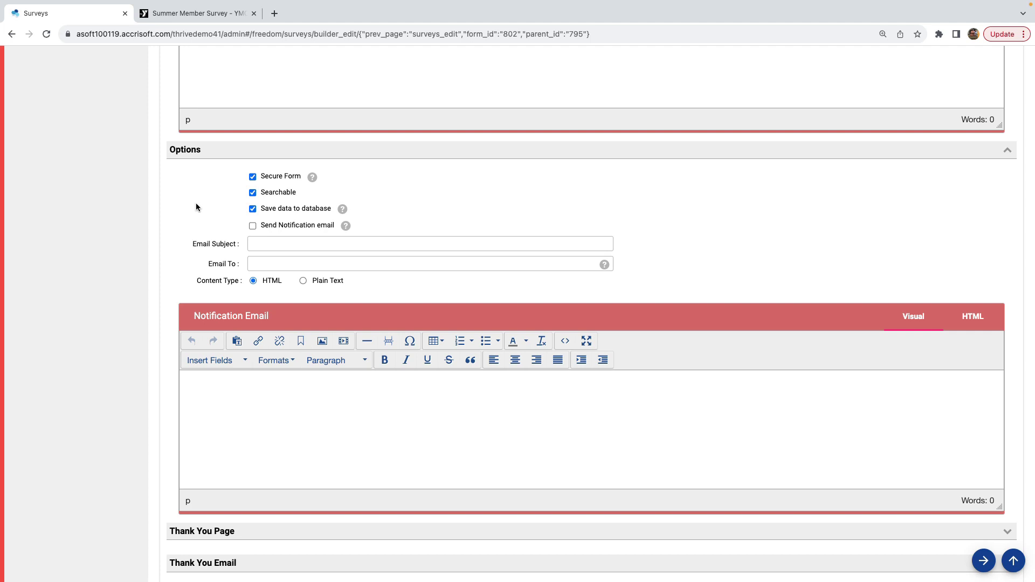
- Set notification Email Subject to 'Summer Survey Response' and Email To to the staff address
left_click(259, 244)
type("Summ")
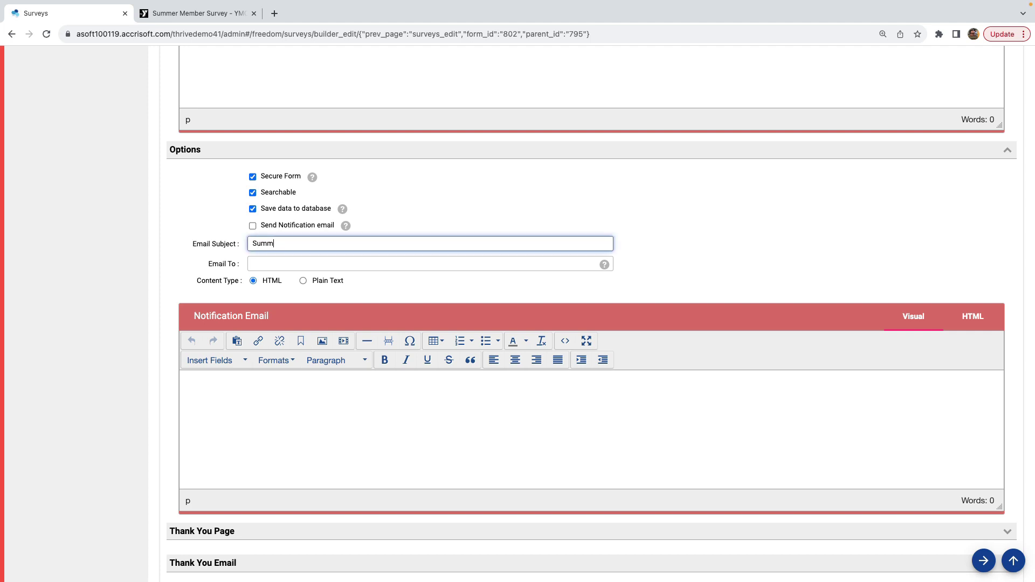
type("er Survey Response")
left_click(275, 261)
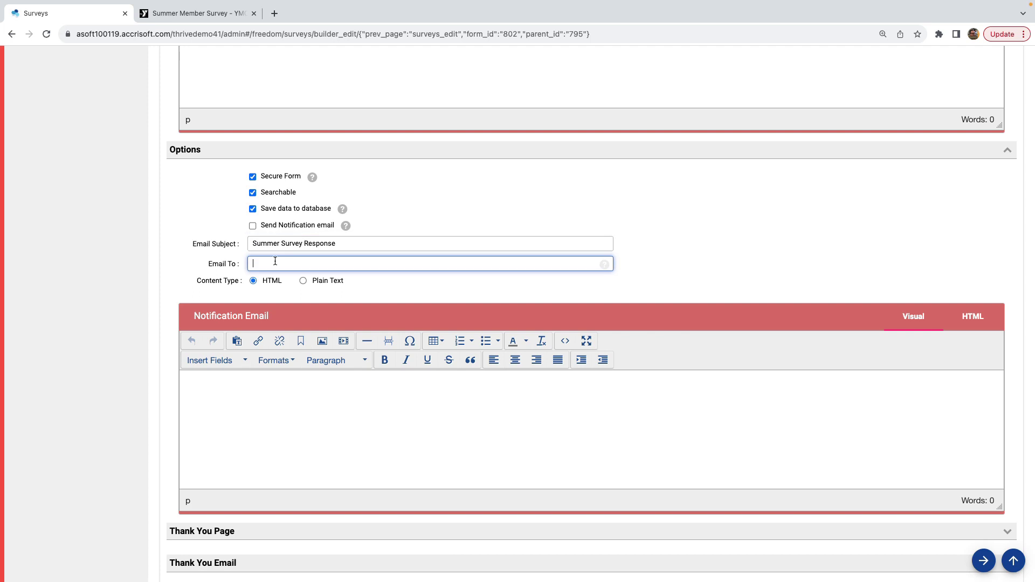
- Insert the render_all field into the notification email body to include all answers
left_click(259, 414)
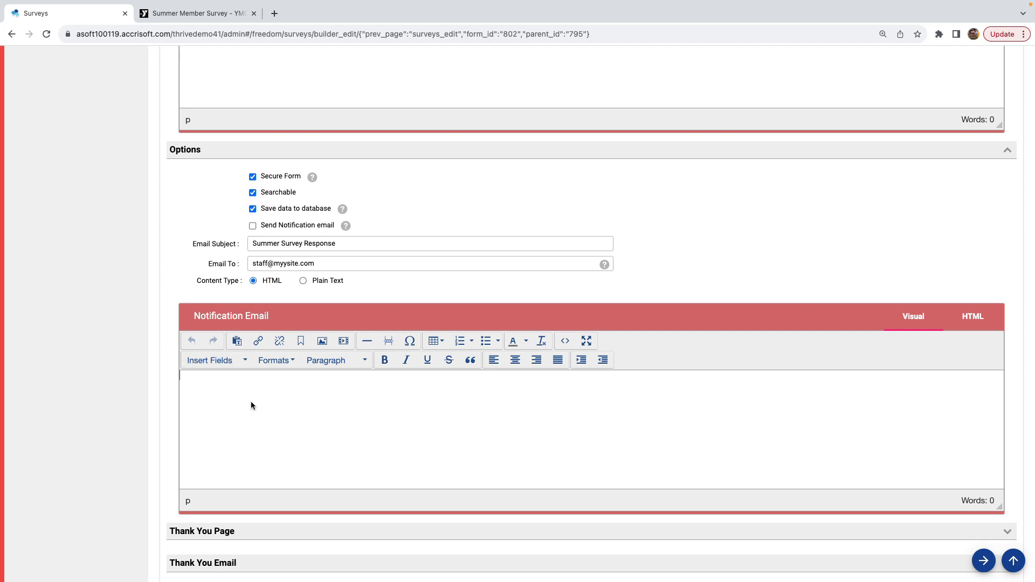
left_click(244, 362)
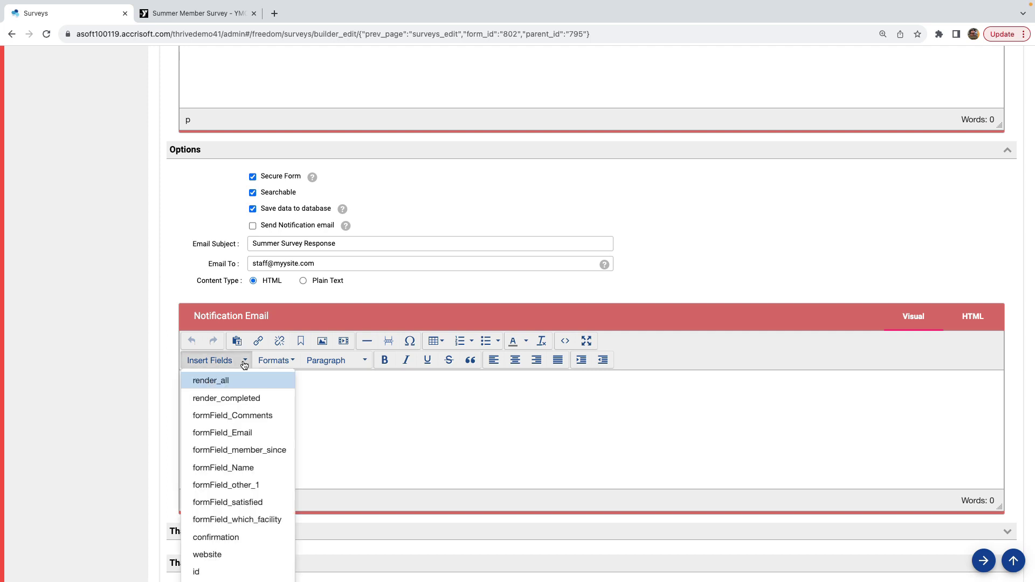
left_click(221, 381)
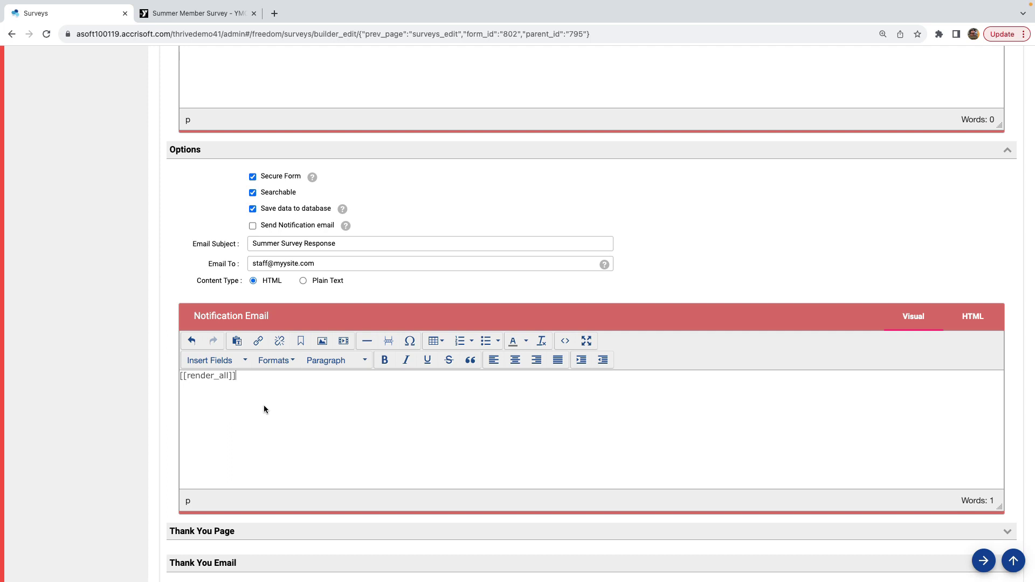
- Paste the thank-you page message 'Thank you for your survey submission. - The YMCA'
scroll(264, 405, "down", 3)
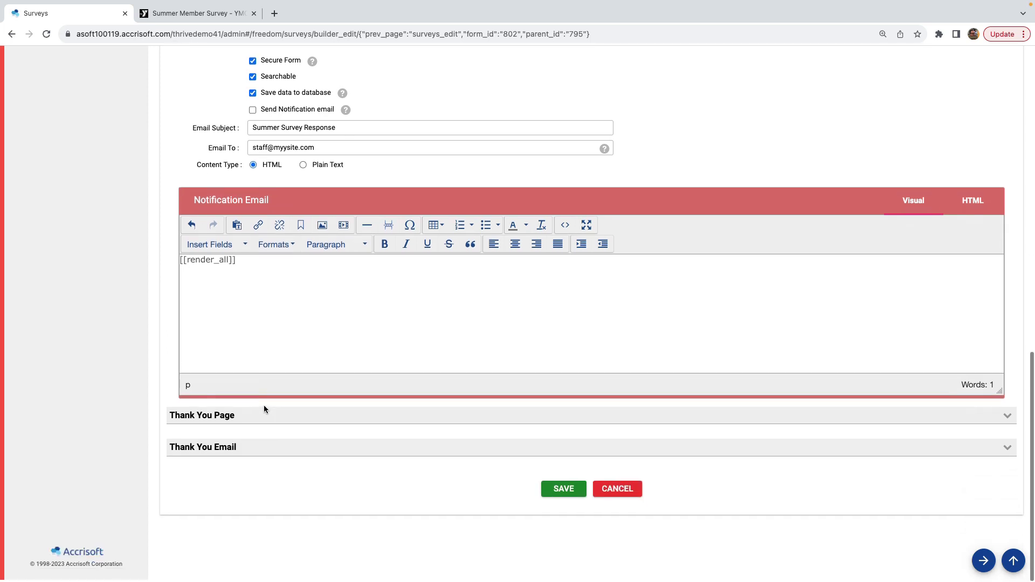
left_click(201, 418)
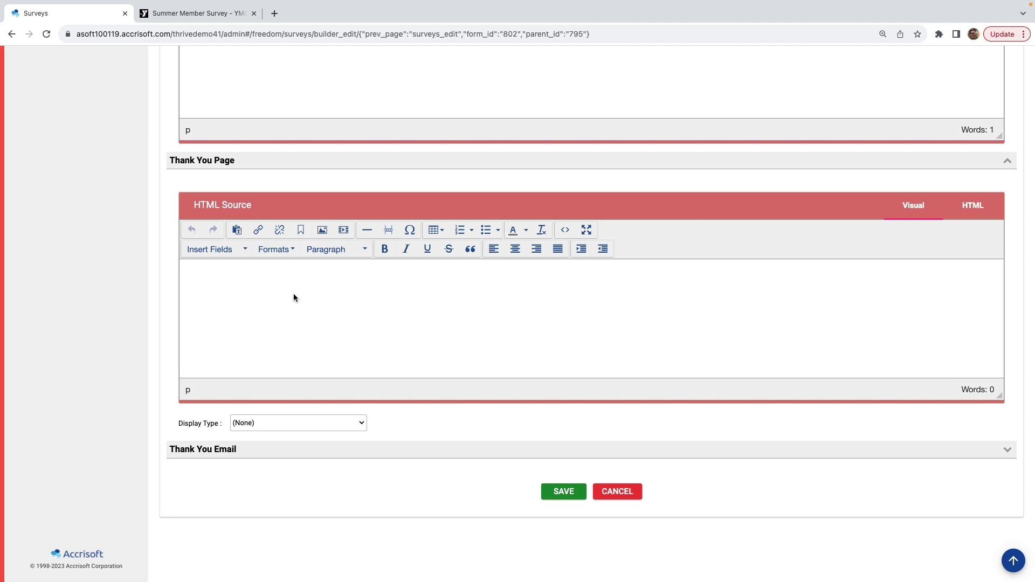
type("Thank you for your survey submission. - The YMCA")
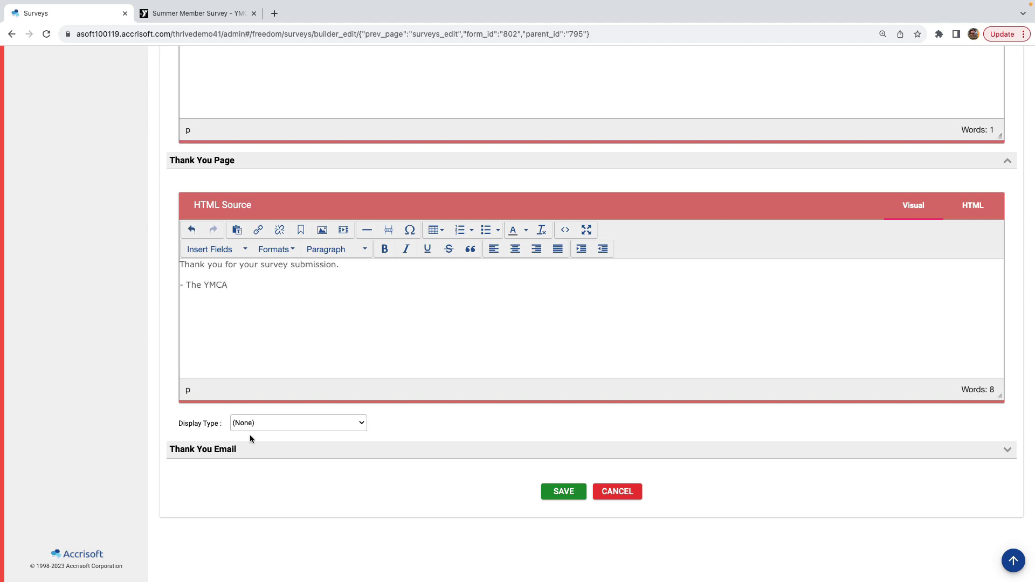
left_click(264, 450)
scroll(264, 451, "down", 6)
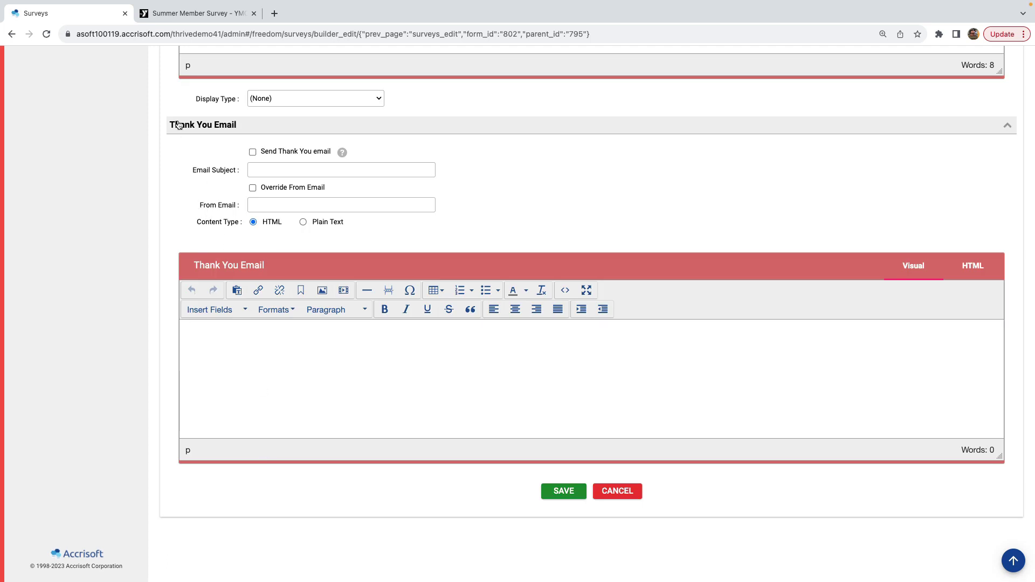
- Enable the thank-you email with subject 'Thank you for submitting our survey' and a custom sender address
left_click(253, 153)
left_click(269, 171)
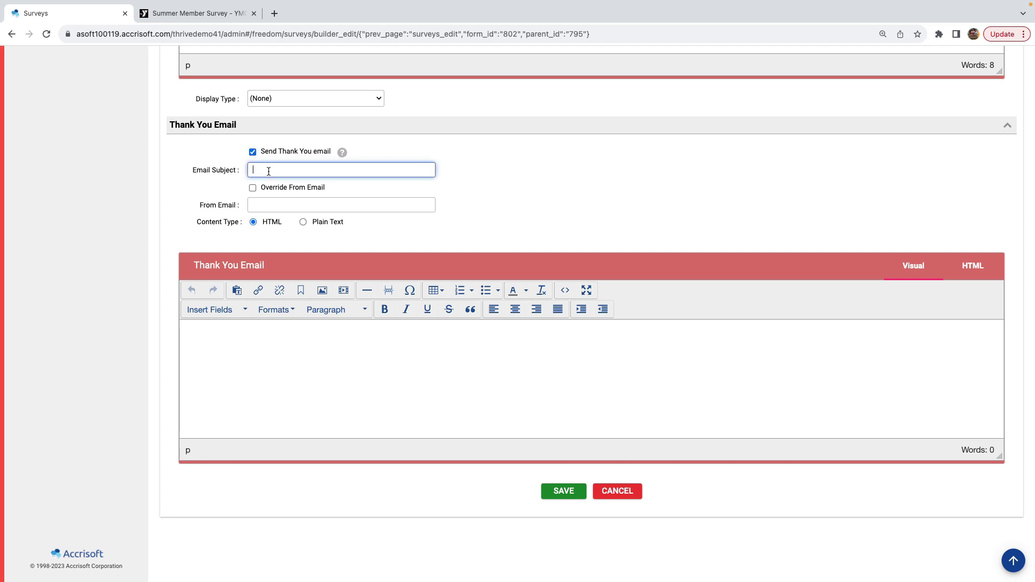
type("Thank you for submitting our survey")
left_click(253, 187)
left_click(264, 205)
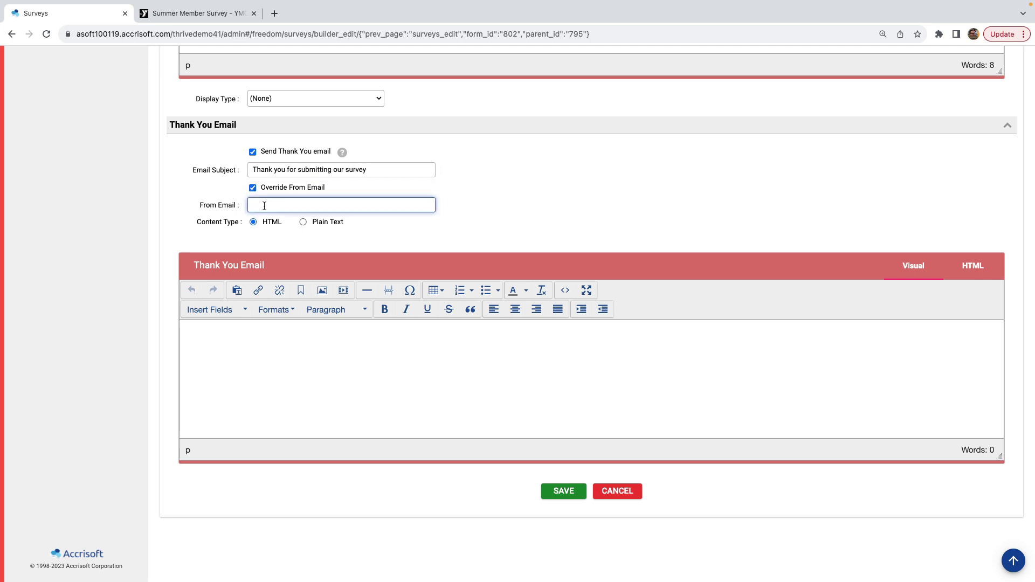
- Write the thank-you email body 'Thank you for submitting the survey / - My YMCA' and save the configuration
left_click(277, 365)
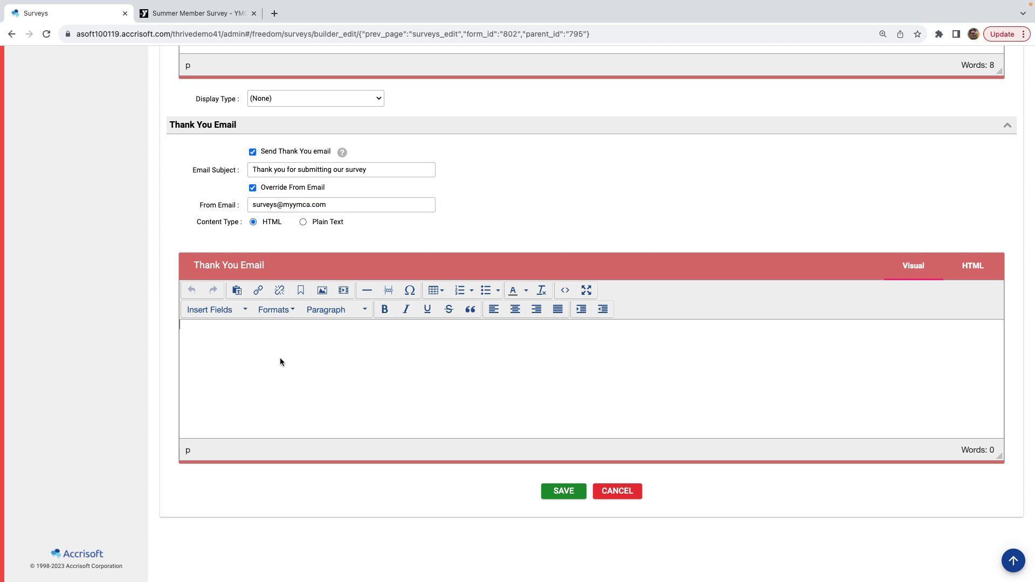
type("Thank you for submitting the survey")
key("Return")
key("Return")
type("- My YMCA")
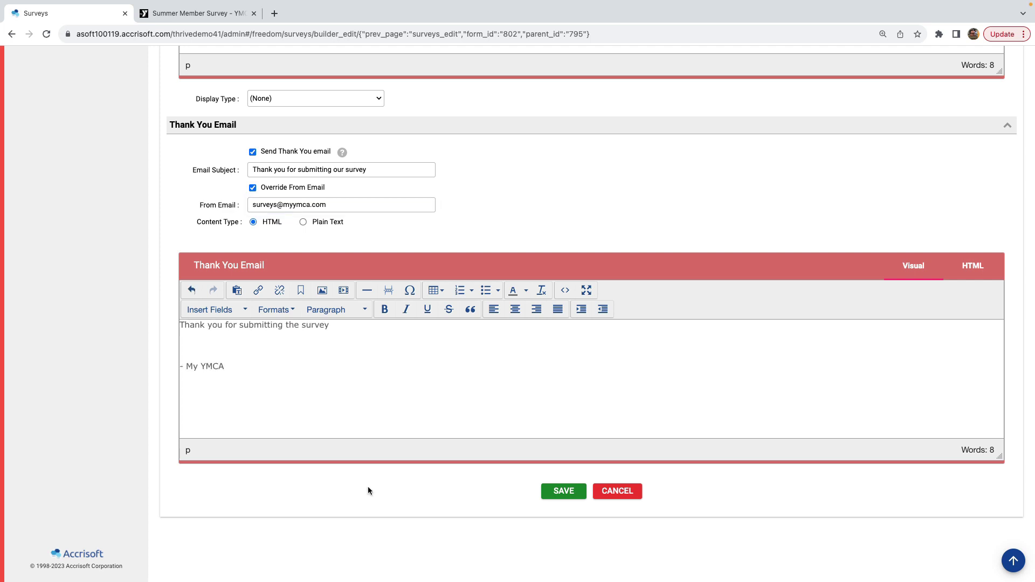
scroll(368, 486, "up", 1)
scroll(368, 490, "up", 12)
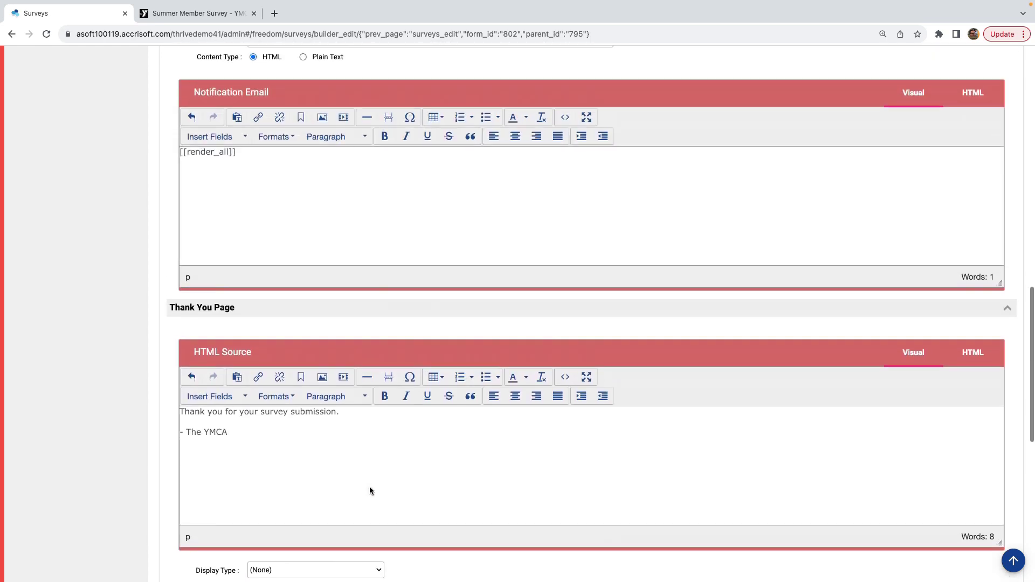
scroll(370, 486, "up", 12)
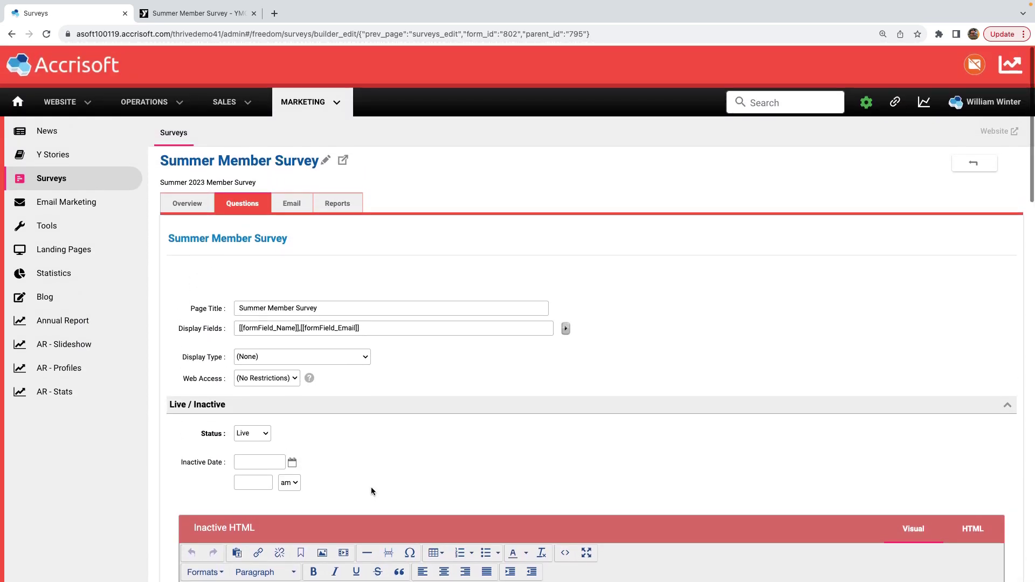
scroll(371, 491, "down", 5)
scroll(371, 491, "down", 16)
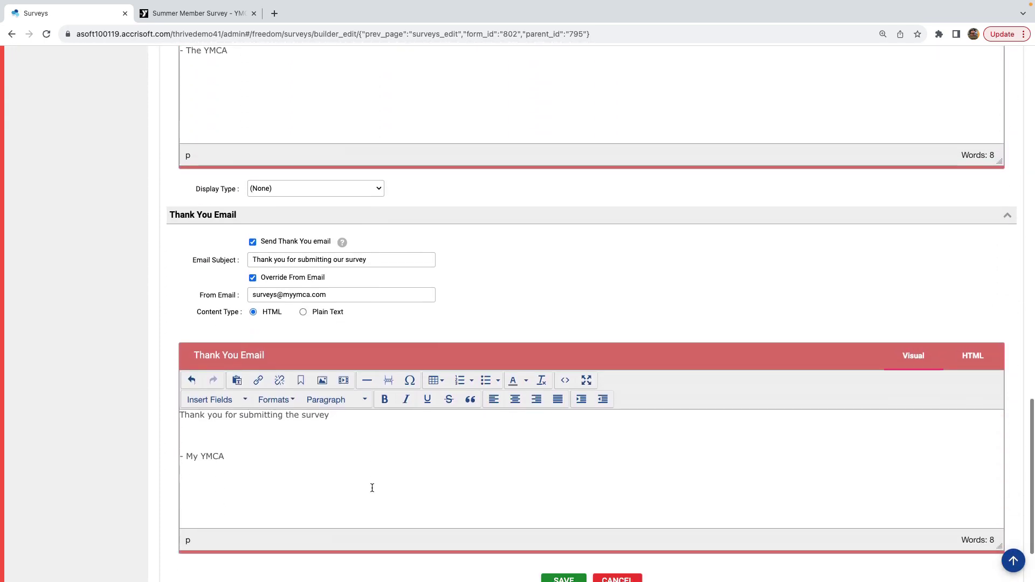
scroll(372, 488, "down", 2)
left_click(556, 493)
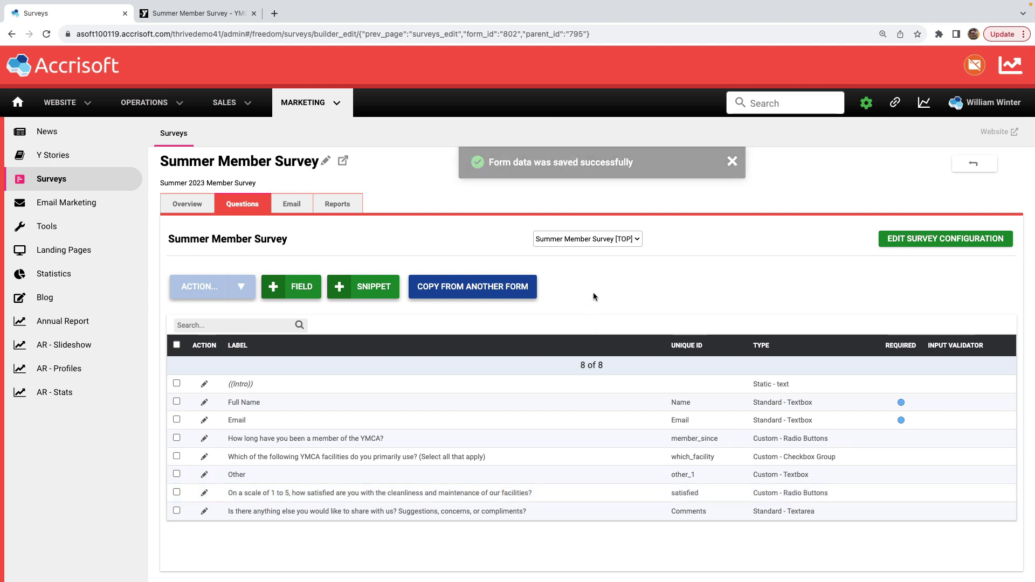
- Submit the filled-in test response on the public survey page and view the thank-you message
left_click(197, 21)
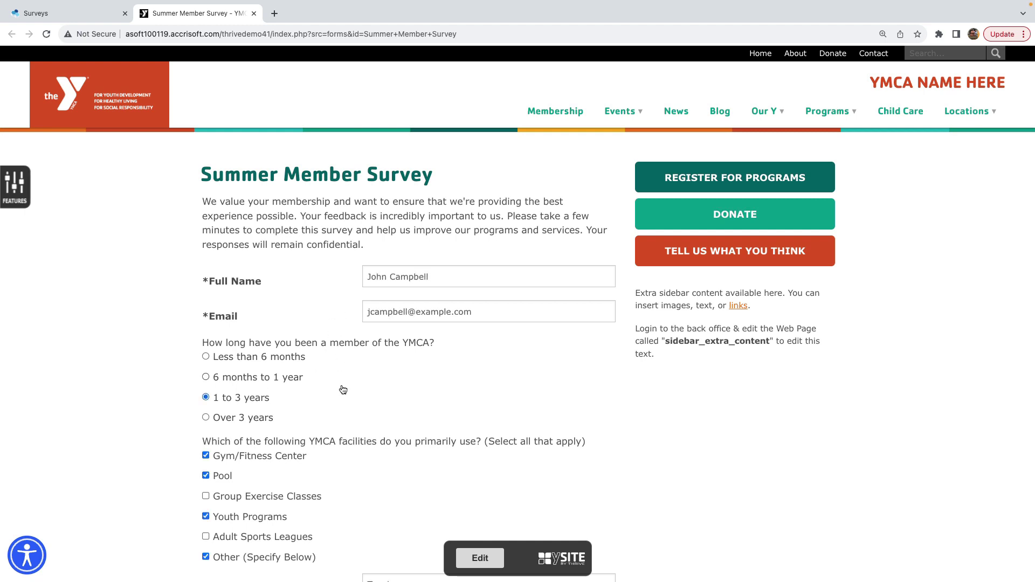
scroll(342, 388, "down", 6)
scroll(343, 391, "down", 3)
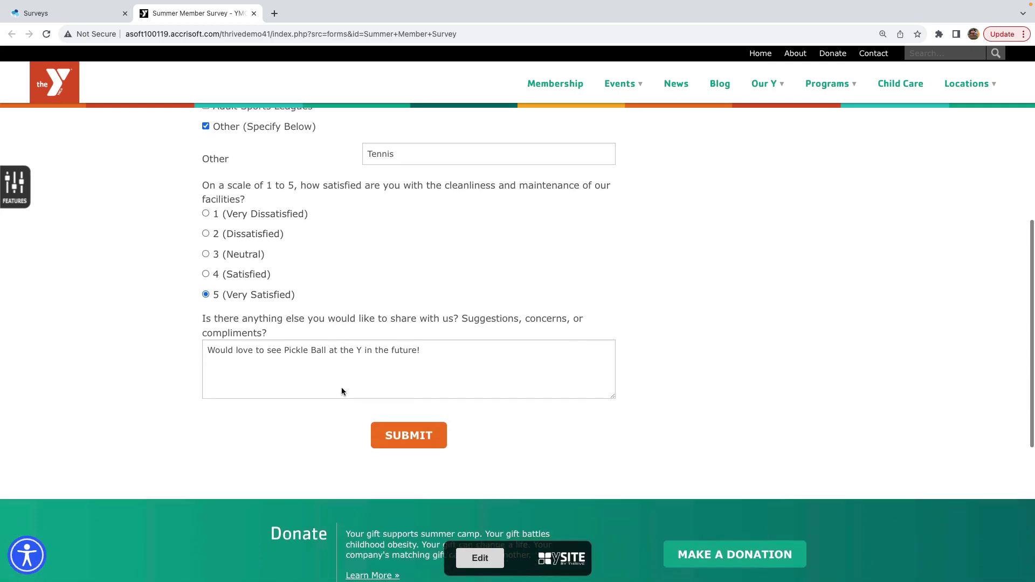
left_click(388, 386)
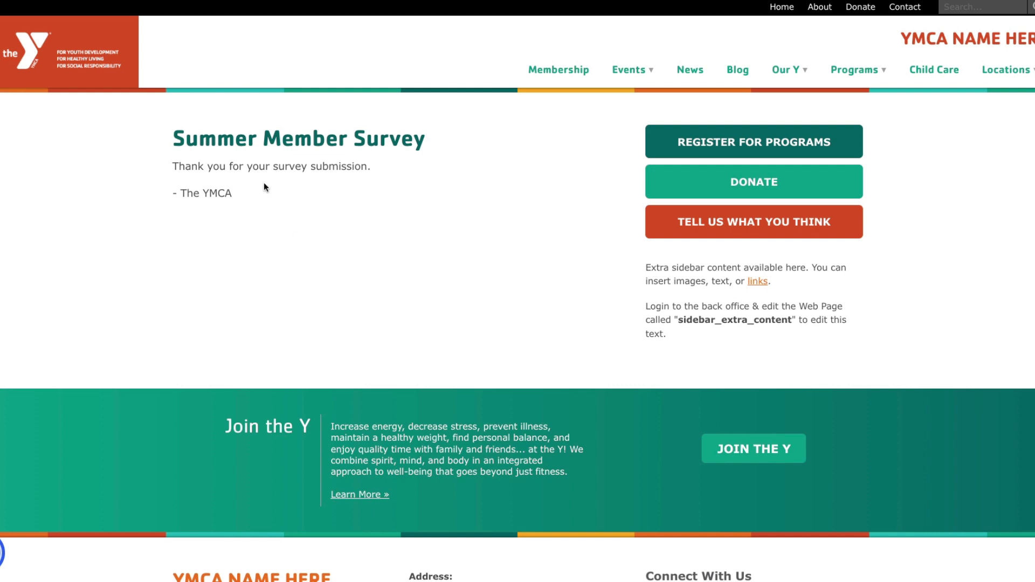
scroll(264, 187, "down", 1)
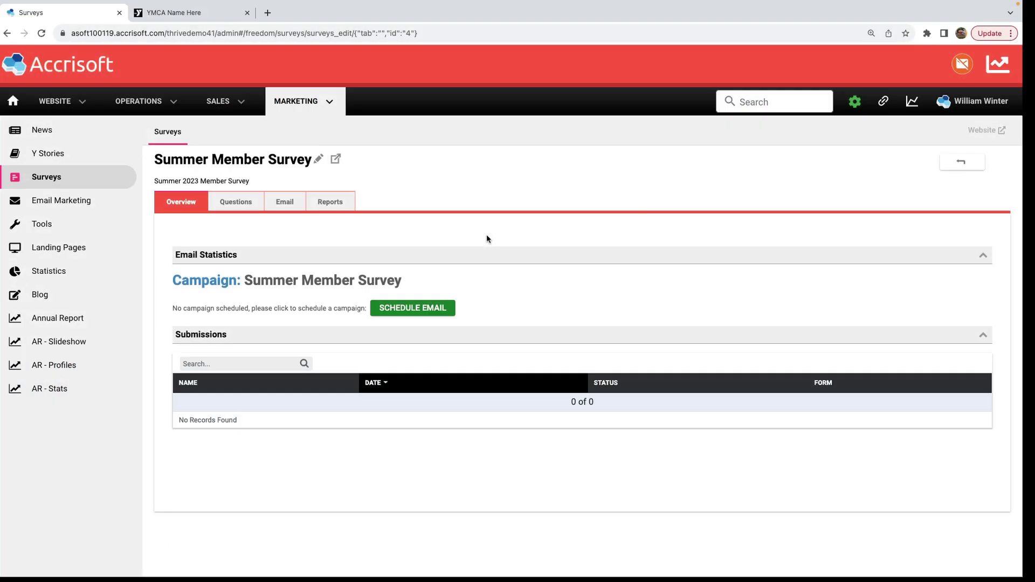
- Reload the Overview and review the test response in the Reports Detail and Summary sections
left_click(42, 34)
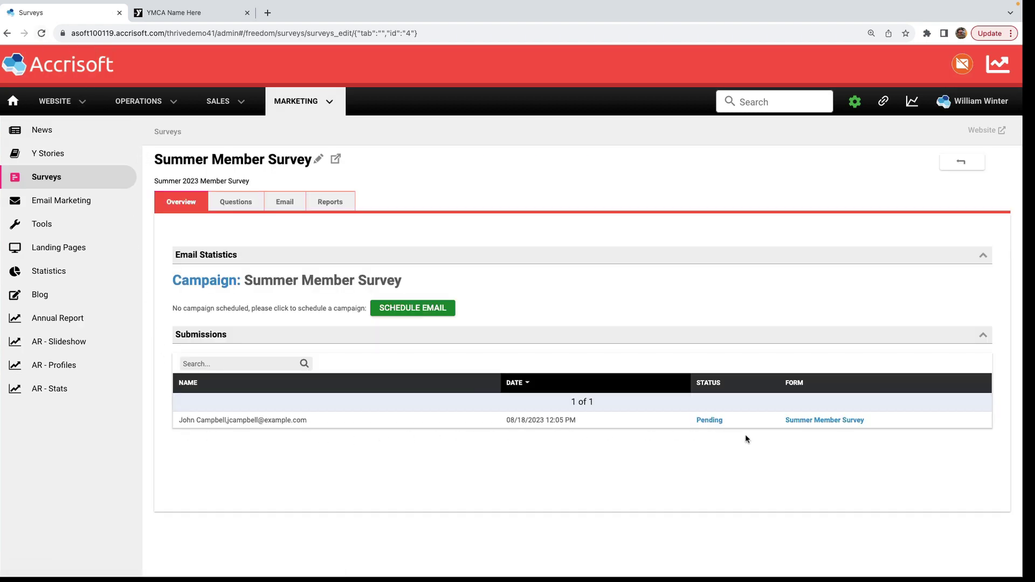
left_click(323, 213)
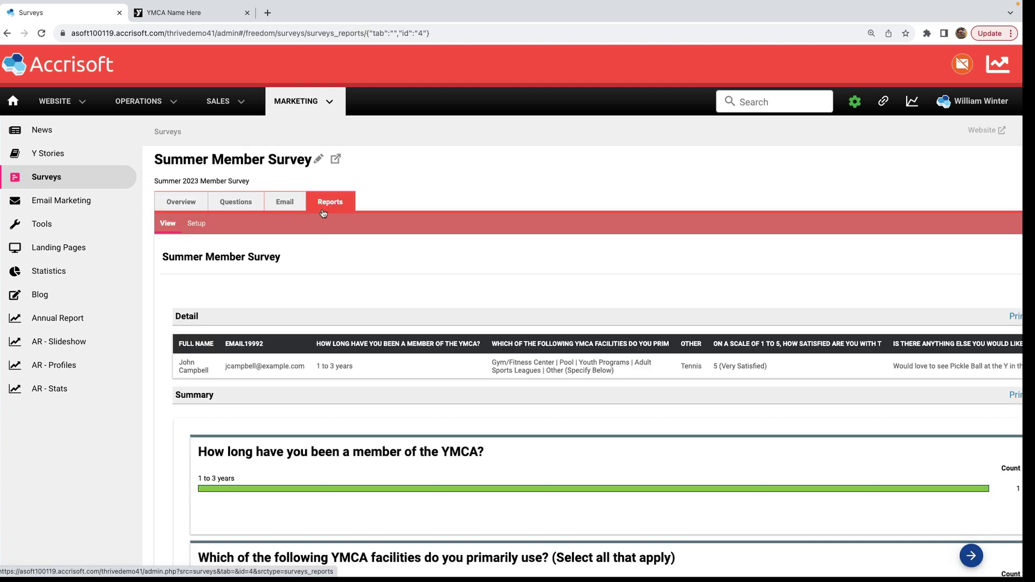
scroll(323, 213, "down", 5)
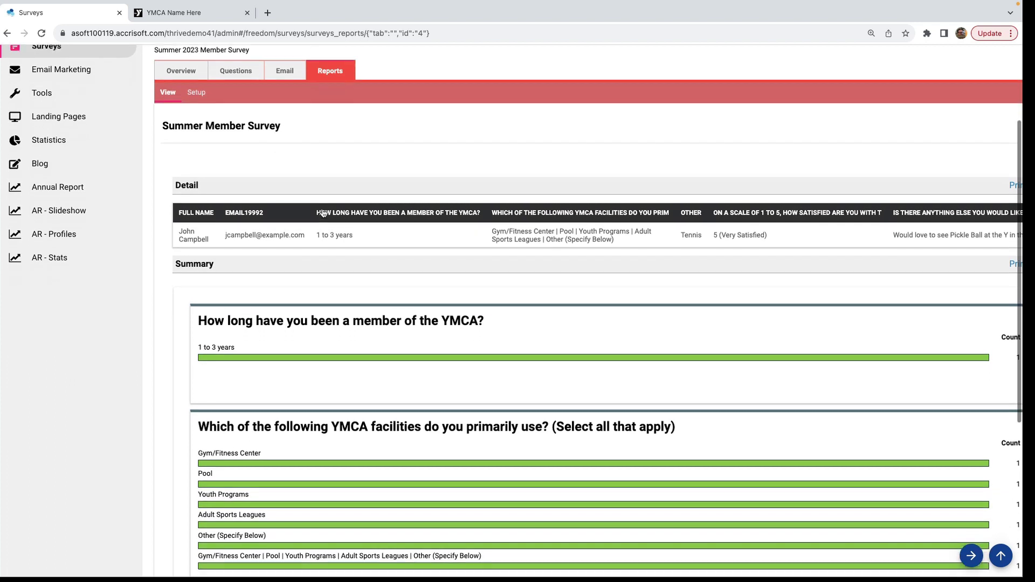
scroll(323, 213, "down", 5)
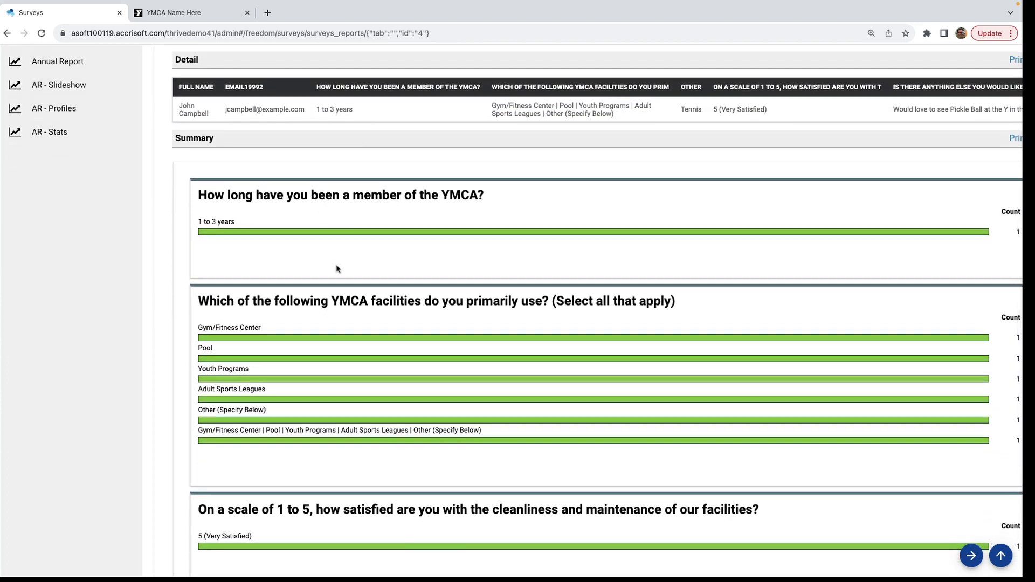
scroll(337, 269, "down", 5)
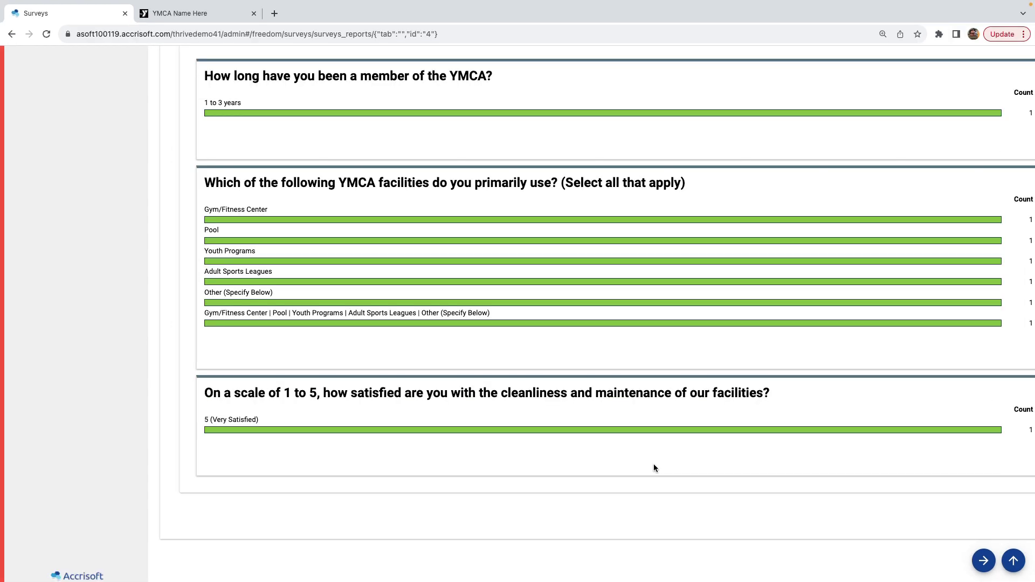
scroll(651, 462, "up", 10)
scroll(651, 461, "up", 4)
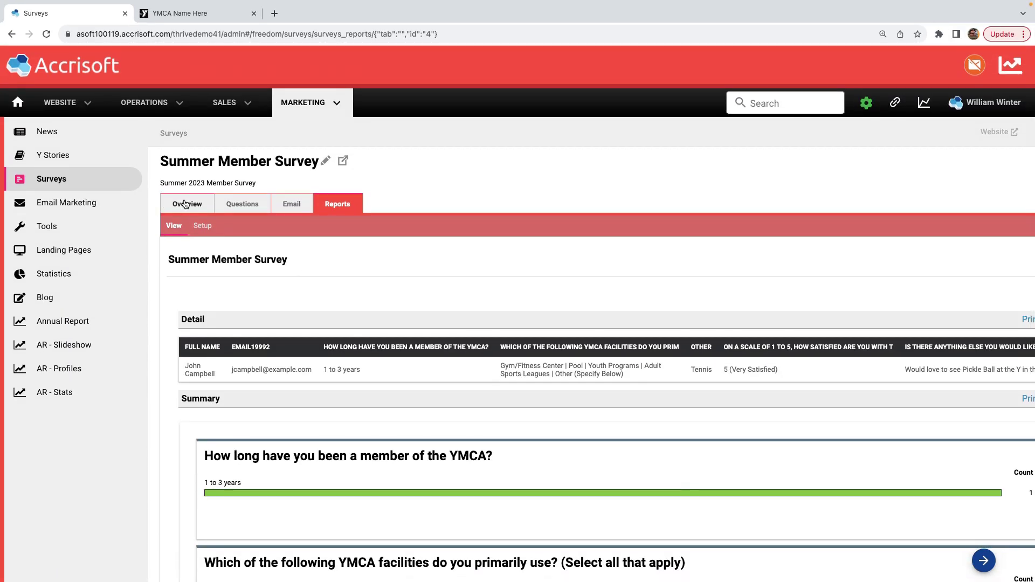
left_click(185, 204)
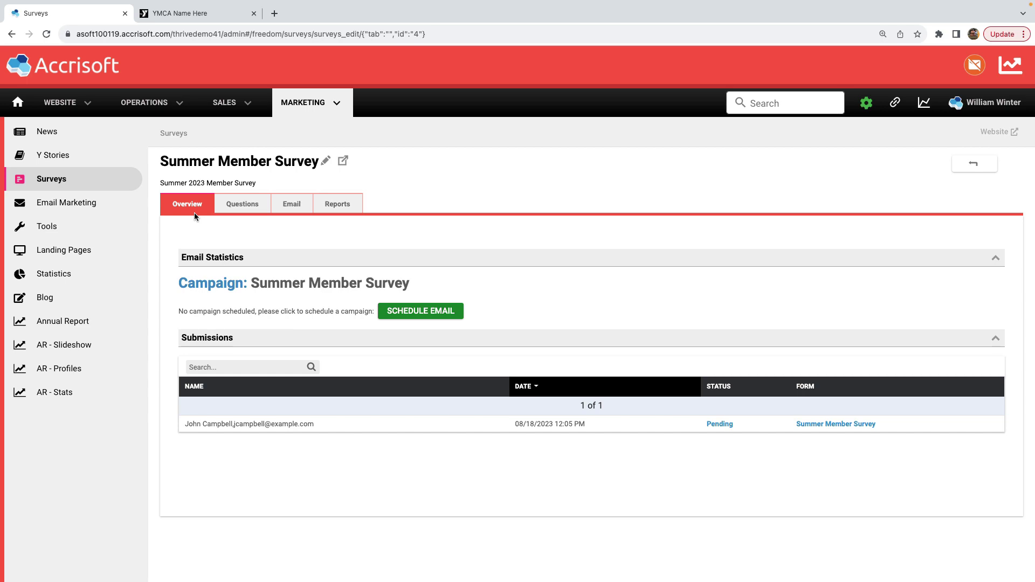
- Start a new web page from the Website > Web Pages list
mouse_move(97, 114)
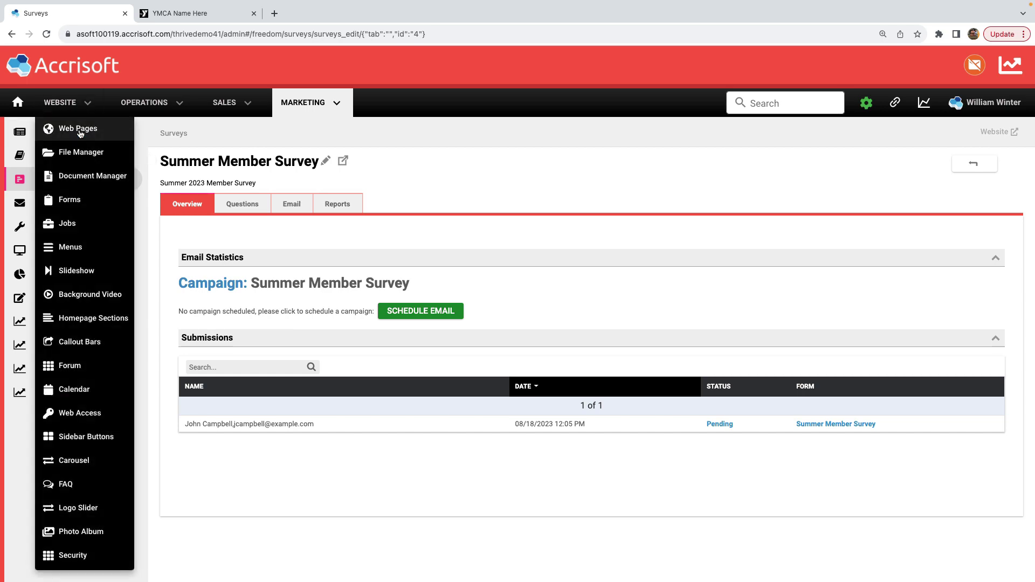
left_click(81, 132)
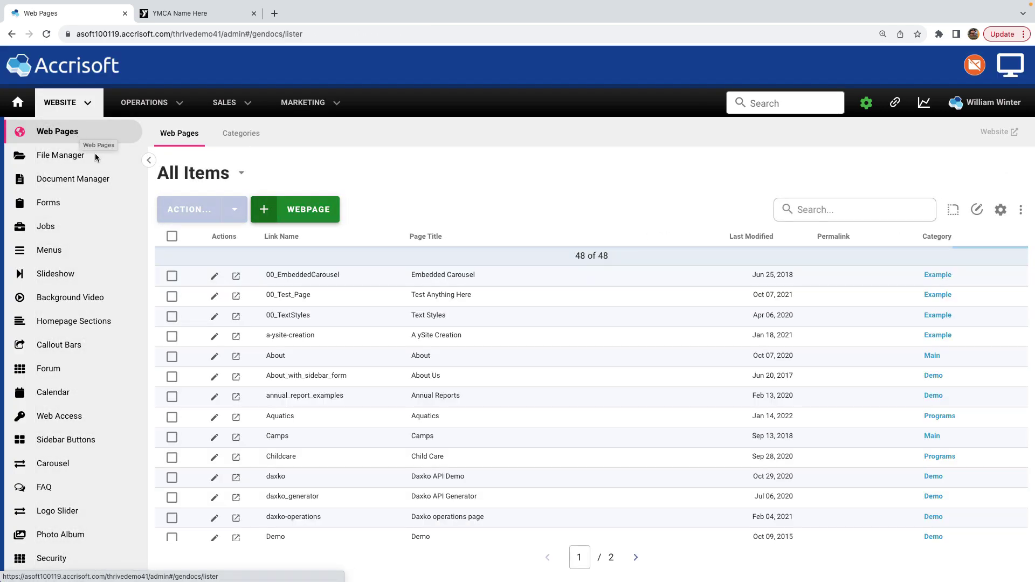
left_click(303, 216)
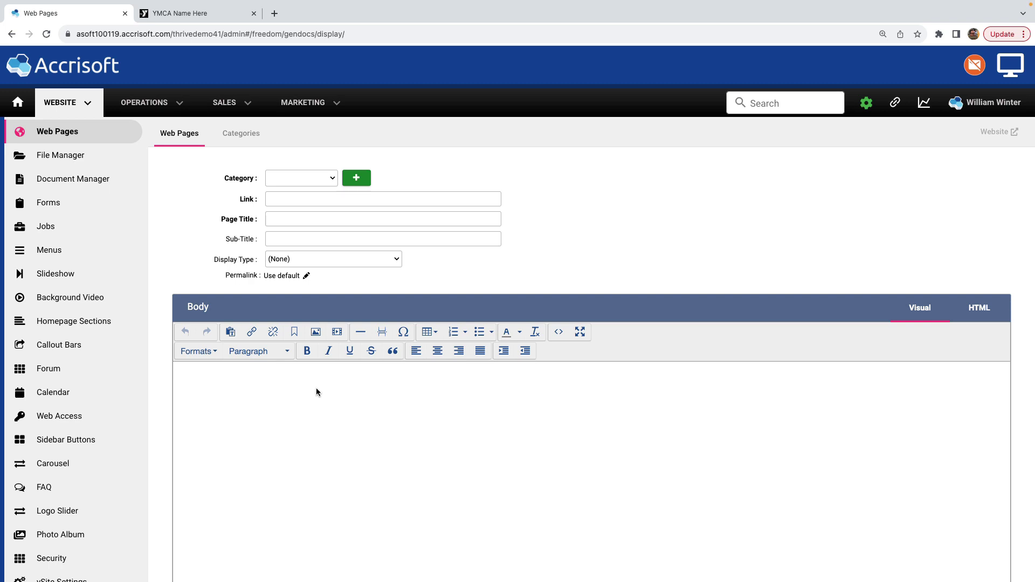
- Enter the body text "Here's a link to our Survey." and select the word Survey
type("Here's a link to our survey")
double_click(271, 367)
type("Survey.")
double_click(271, 367)
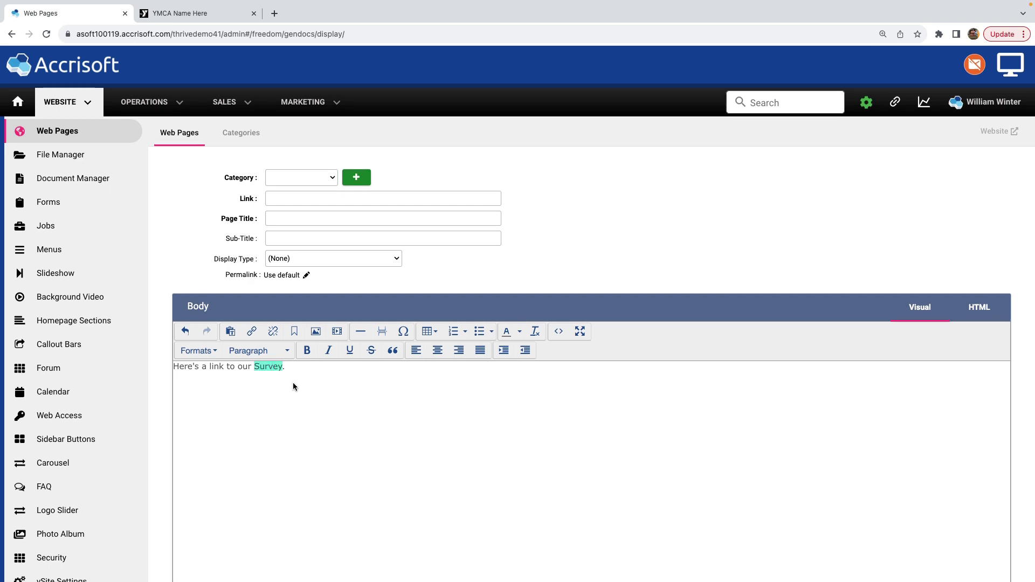
- Link the word Survey to Summer Member Survey via the Surveys module, with no menu
left_click(253, 333)
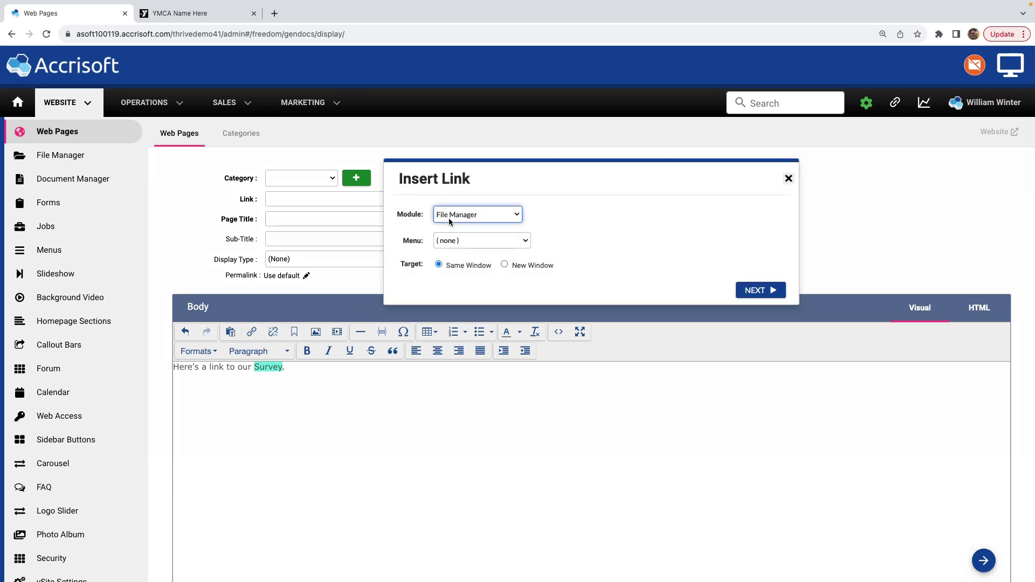
left_click(488, 214)
scroll(488, 501, "down", 5)
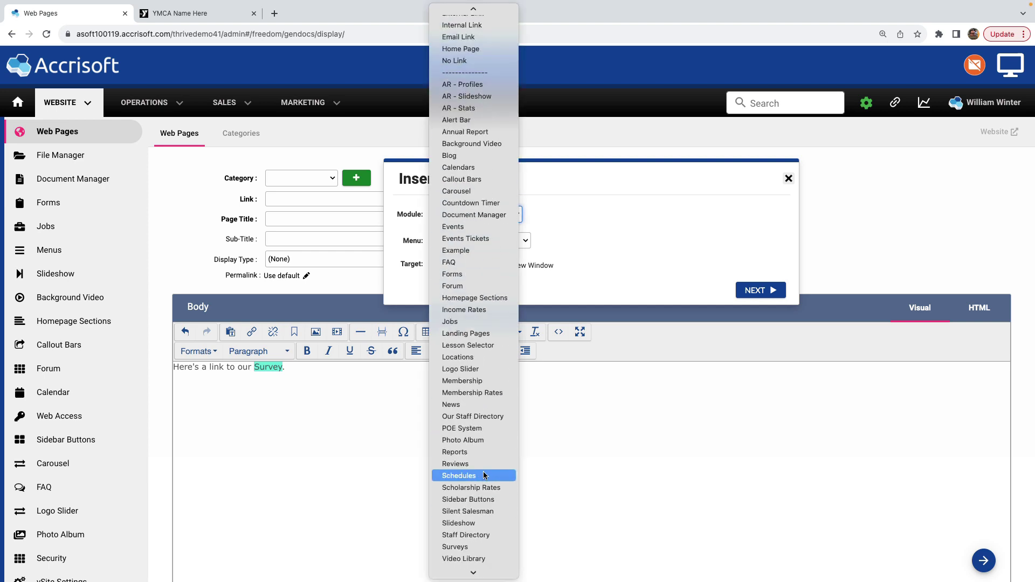
left_click(484, 548)
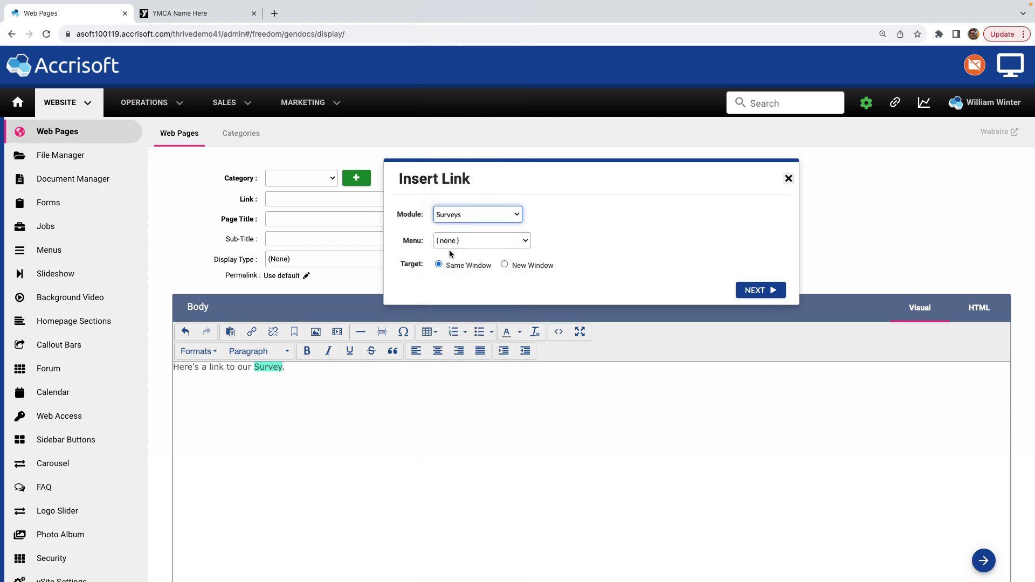
left_click(525, 240)
left_click(525, 239)
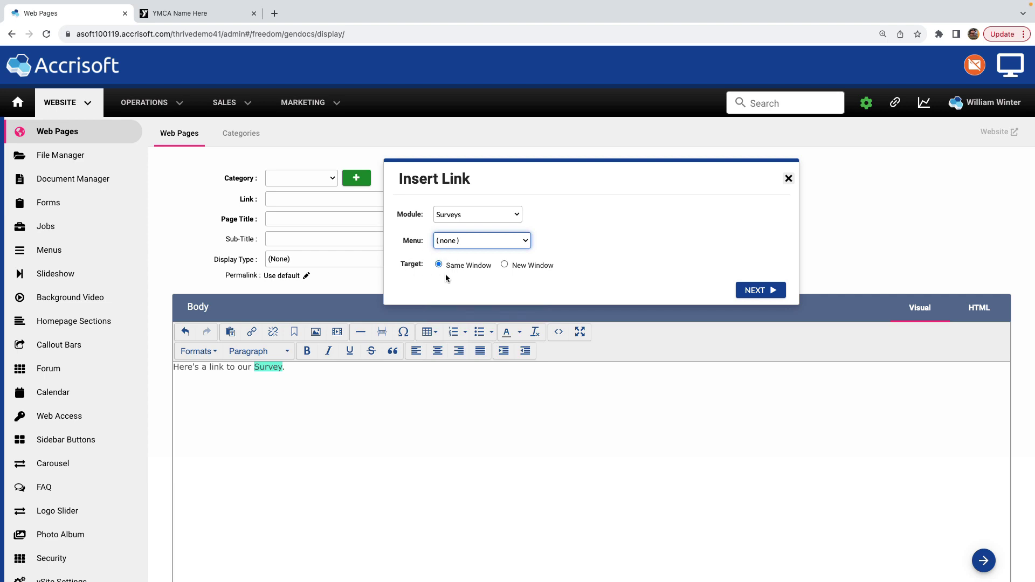
left_click(754, 290)
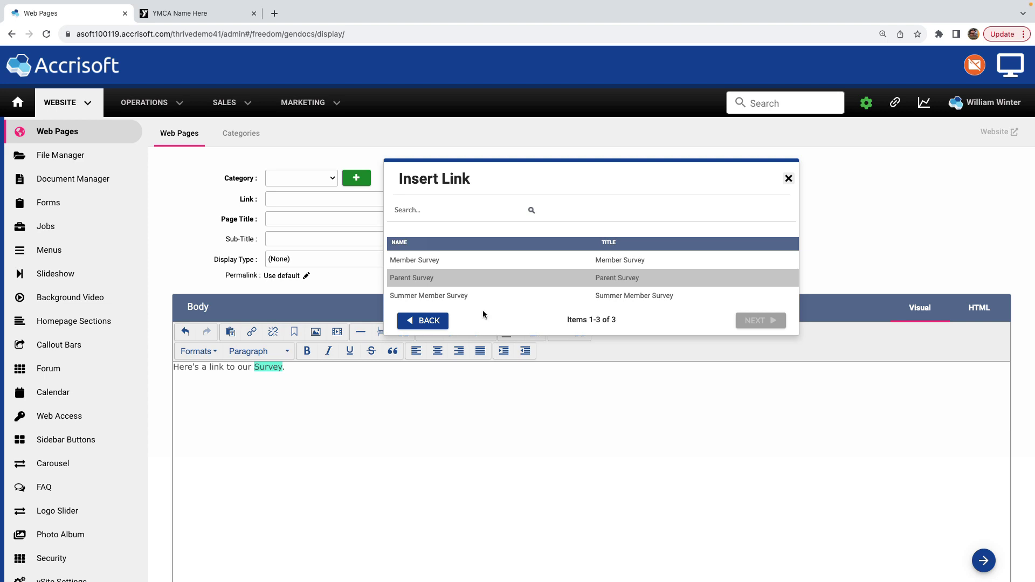
left_click(444, 300)
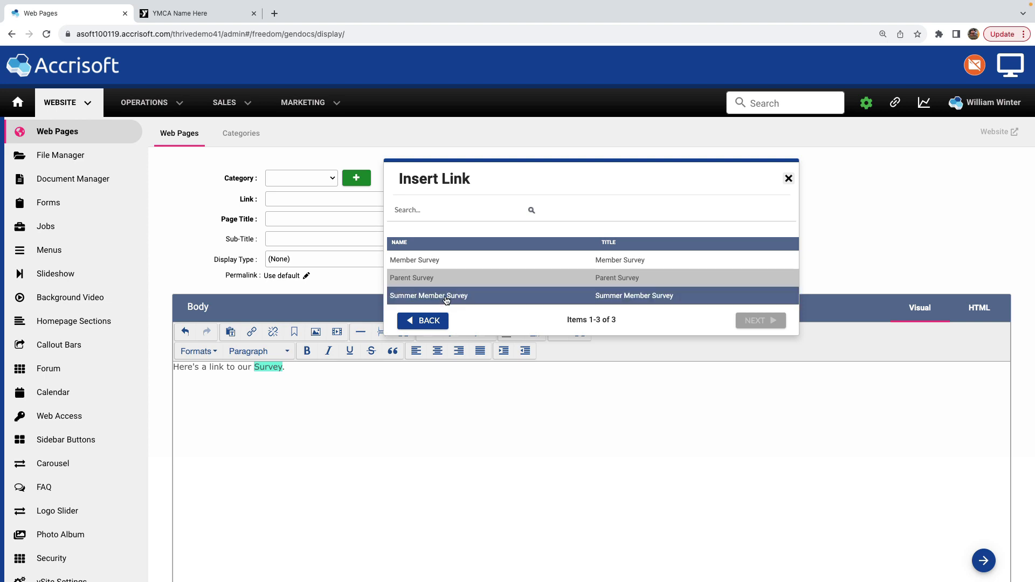
left_click(740, 321)
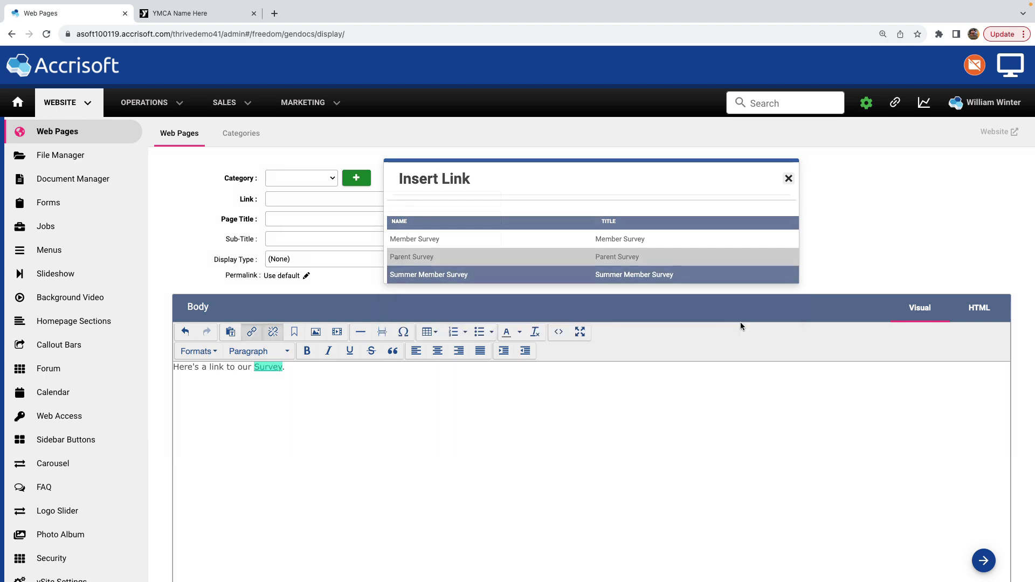
left_click(496, 422)
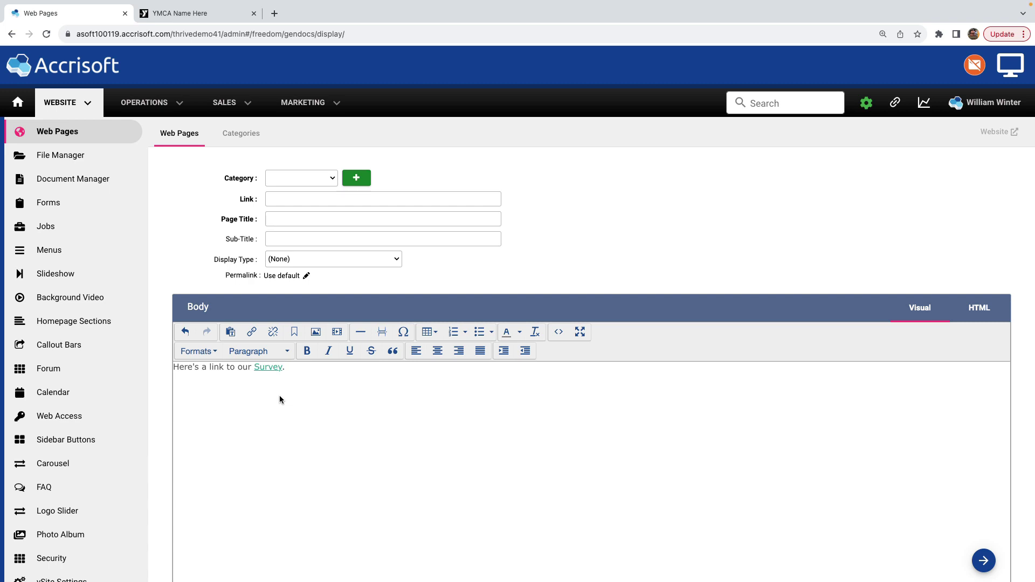
- Reopen the link settings on Survey and bring up the Surveys module's survey list
left_click(268, 367)
left_click(251, 332)
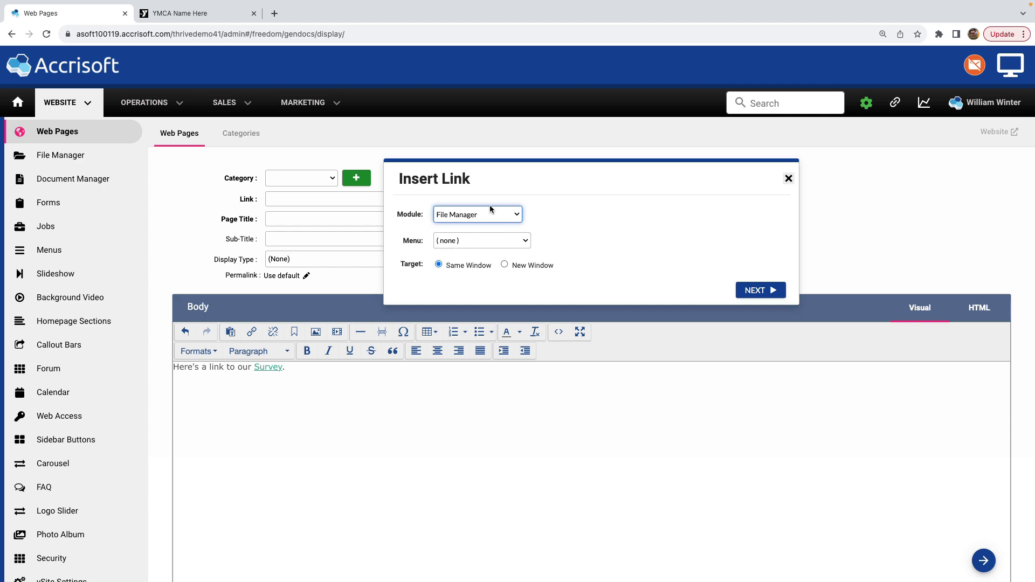
left_click(489, 214)
scroll(484, 334, "down", 5)
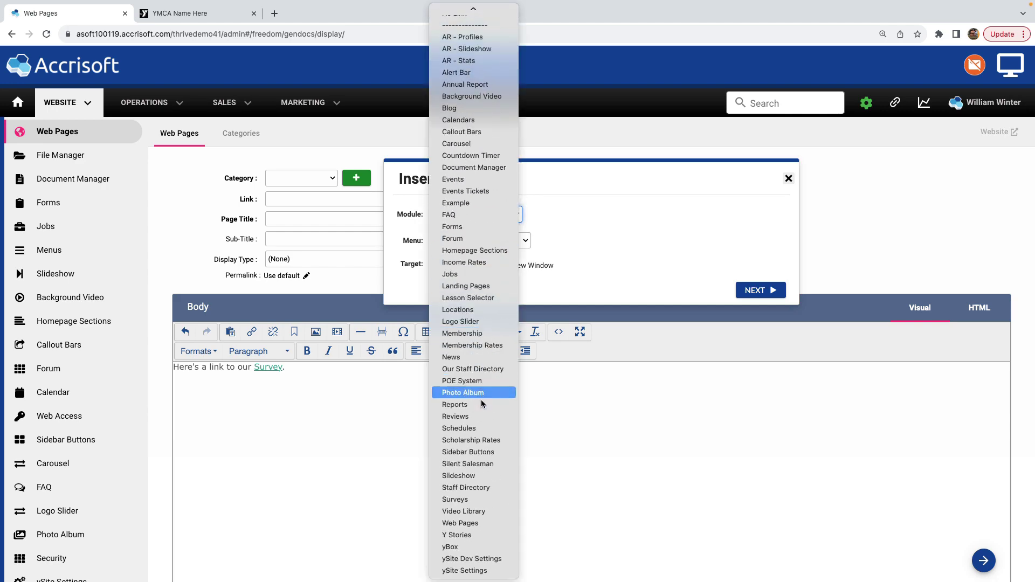
left_click(477, 499)
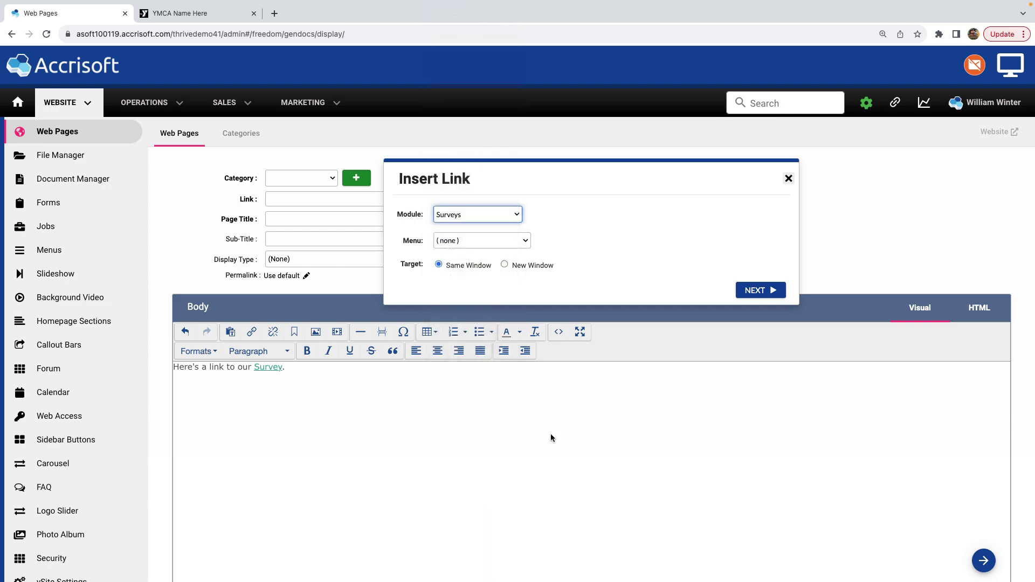
left_click(760, 292)
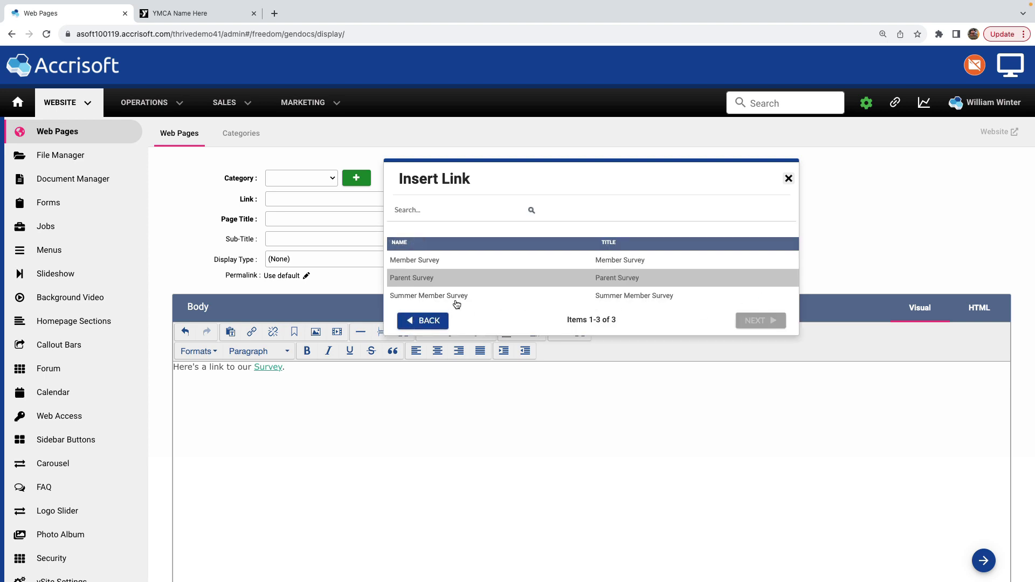